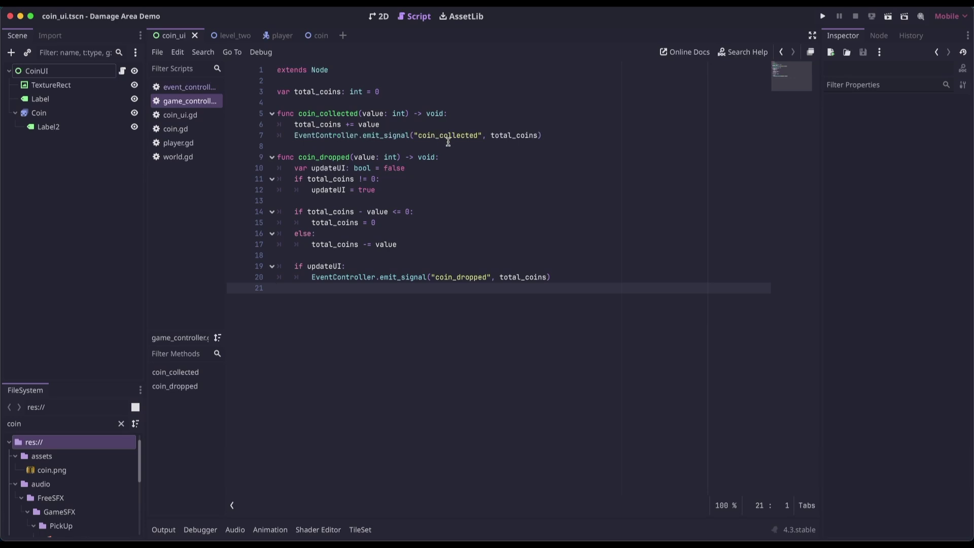
Review the coin_collected and coin_dropped signals in the event_controller and game_controller scripts
click(509, 135)
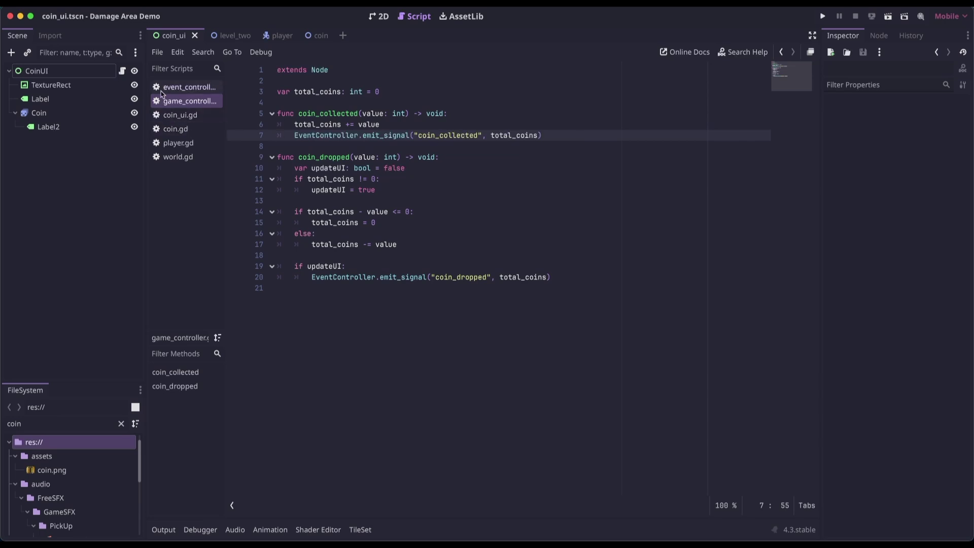
click(170, 86)
click(357, 126)
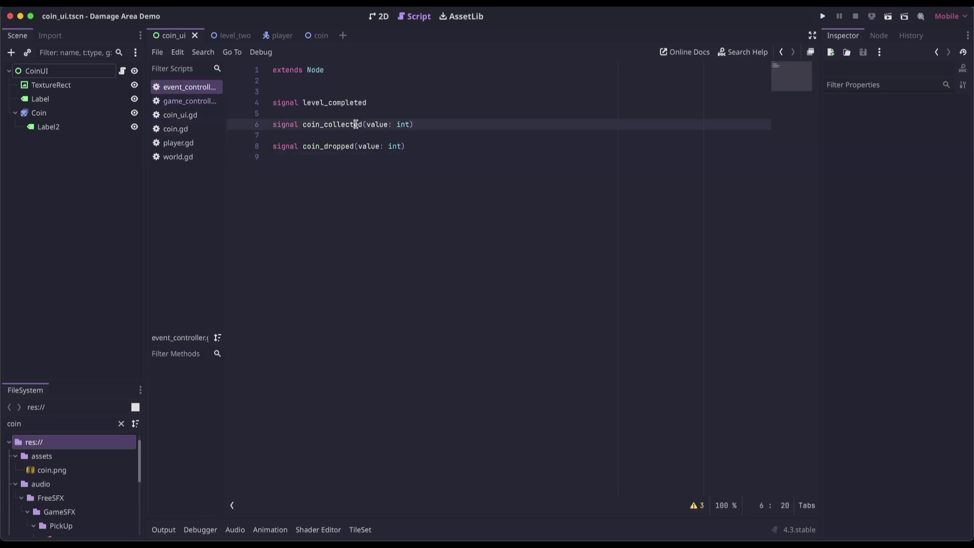
click(195, 101)
click(469, 161)
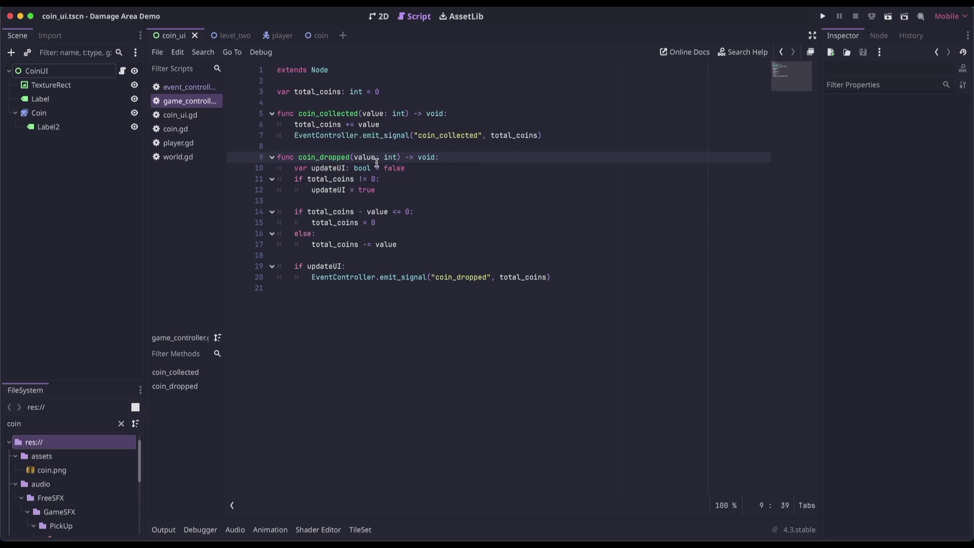
click(435, 190)
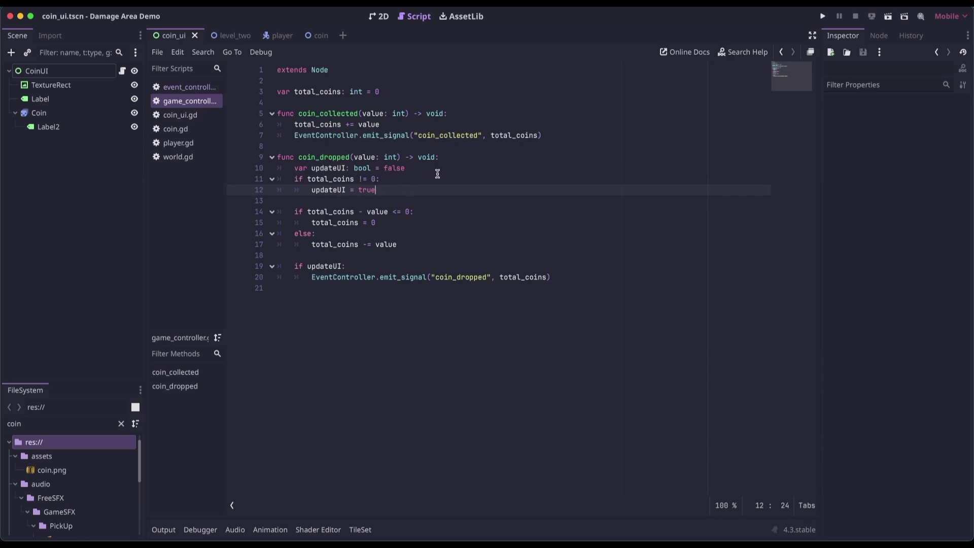
click(463, 215)
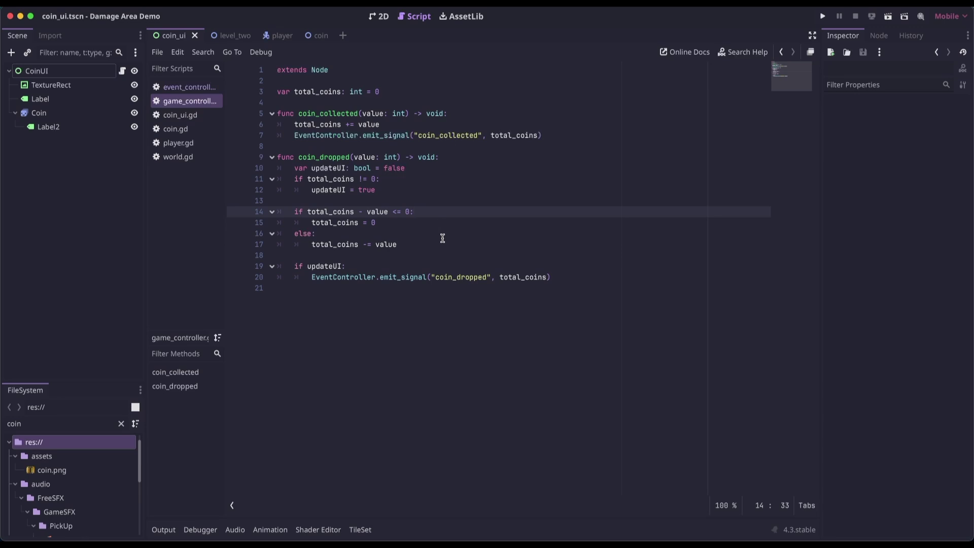
click(425, 269)
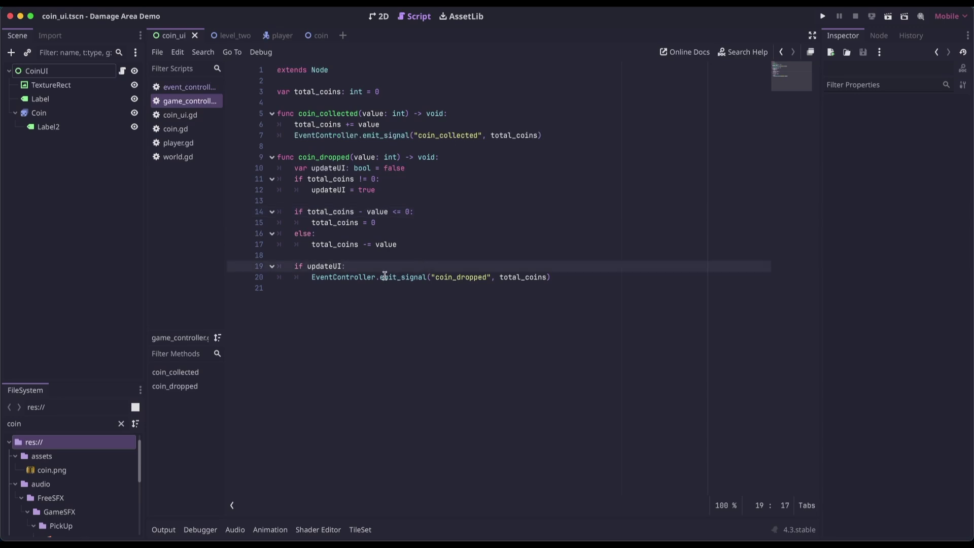
click(444, 276)
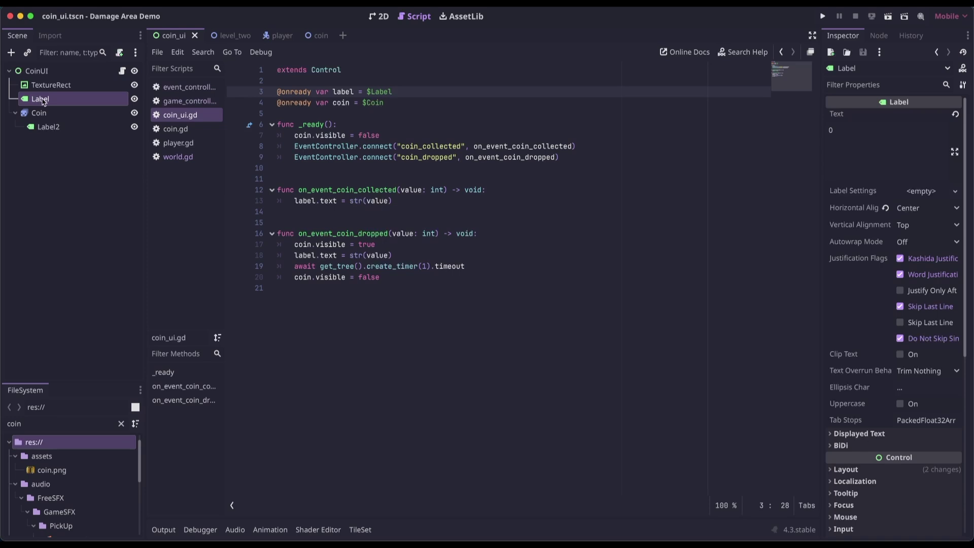
In coin_ui.gd, select Coin then Label2 to see its red font colour, then view _ready
click(345, 103)
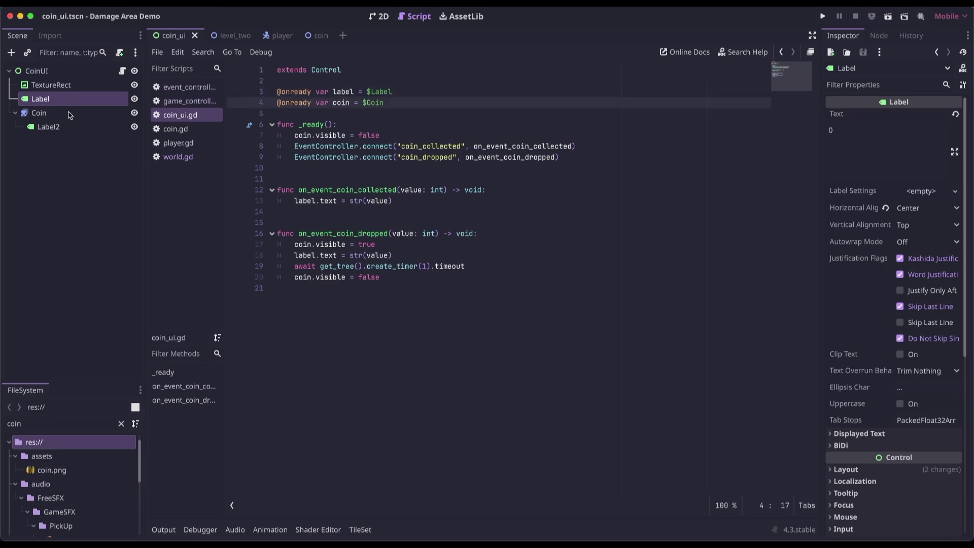
click(47, 114)
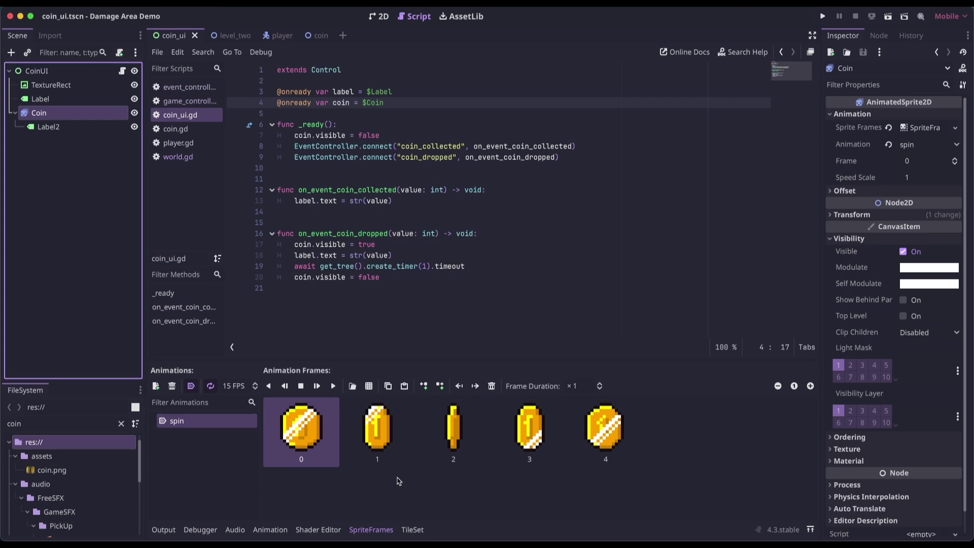
click(53, 129)
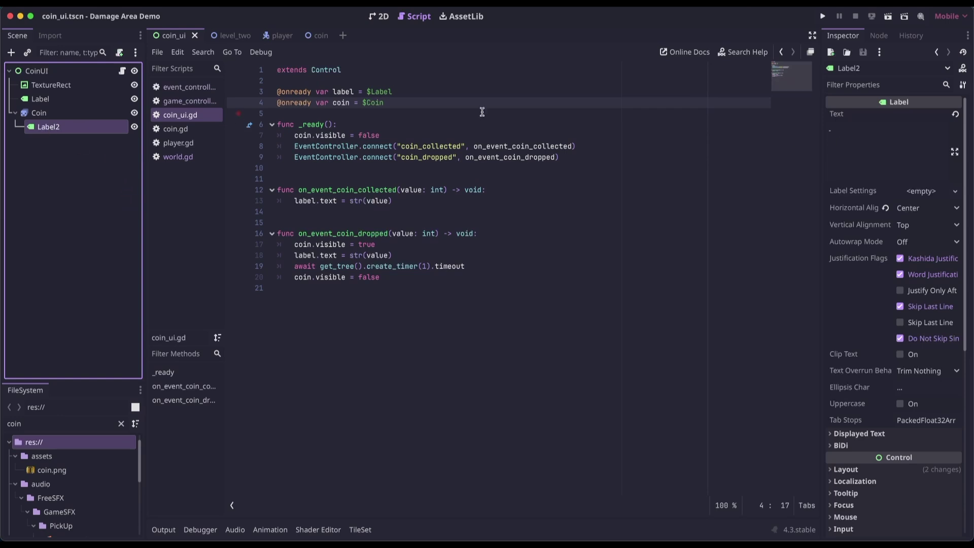
click(865, 142)
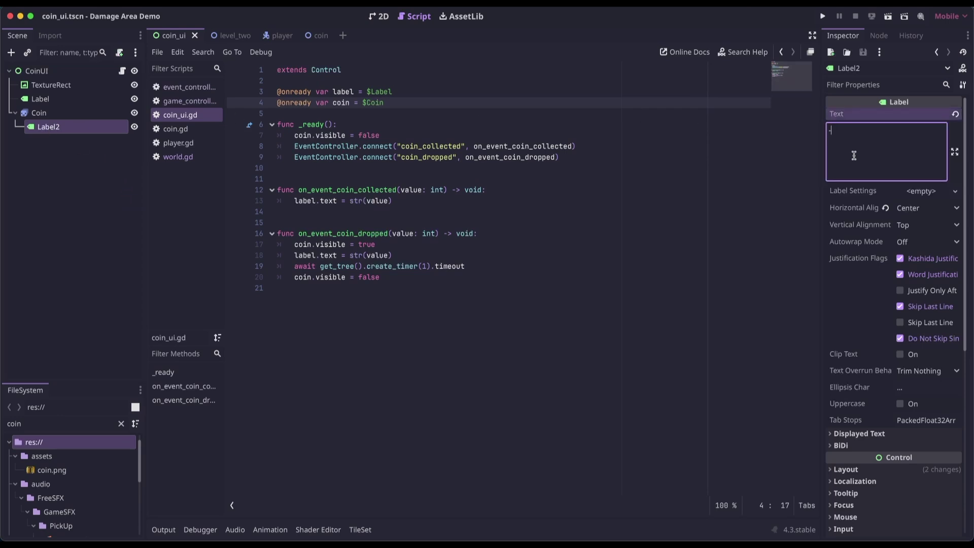
scroll(900, 306, down, 5)
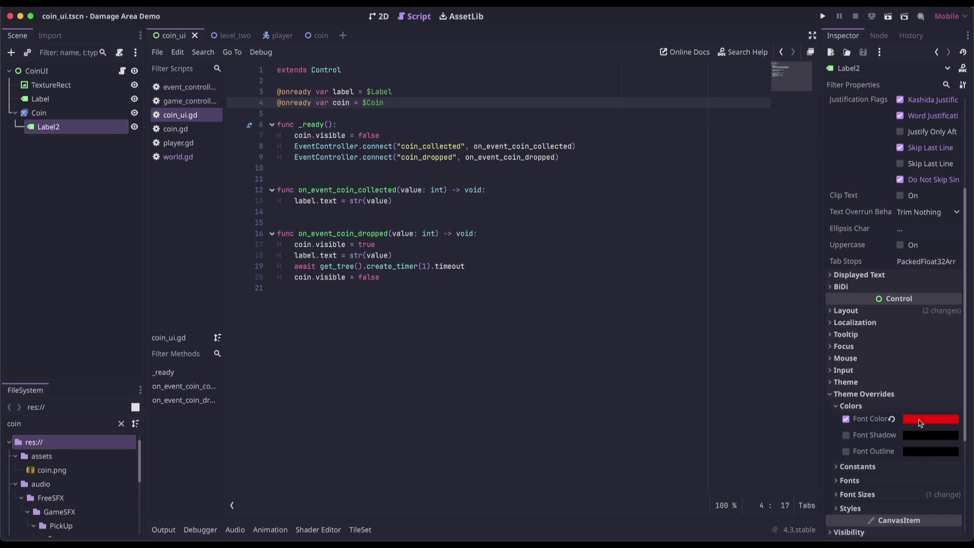
click(431, 189)
click(390, 125)
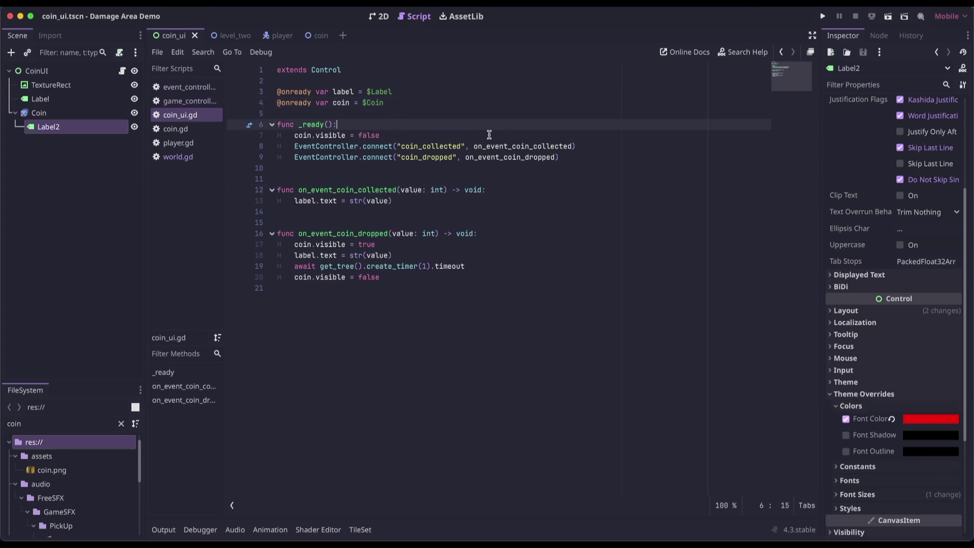
Check coin_ui's _ready signal connections and label update against game_controller's coin_collected emission
click(430, 137)
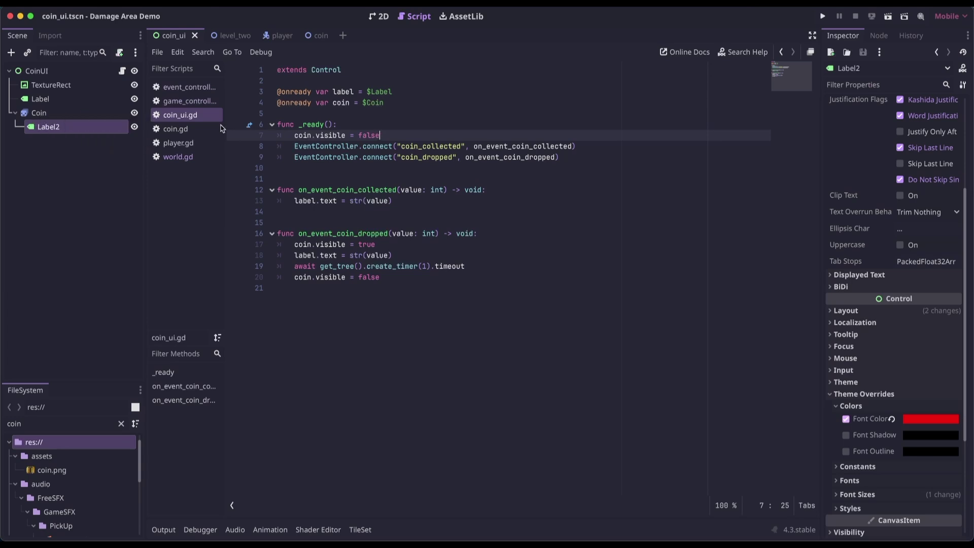
click(418, 146)
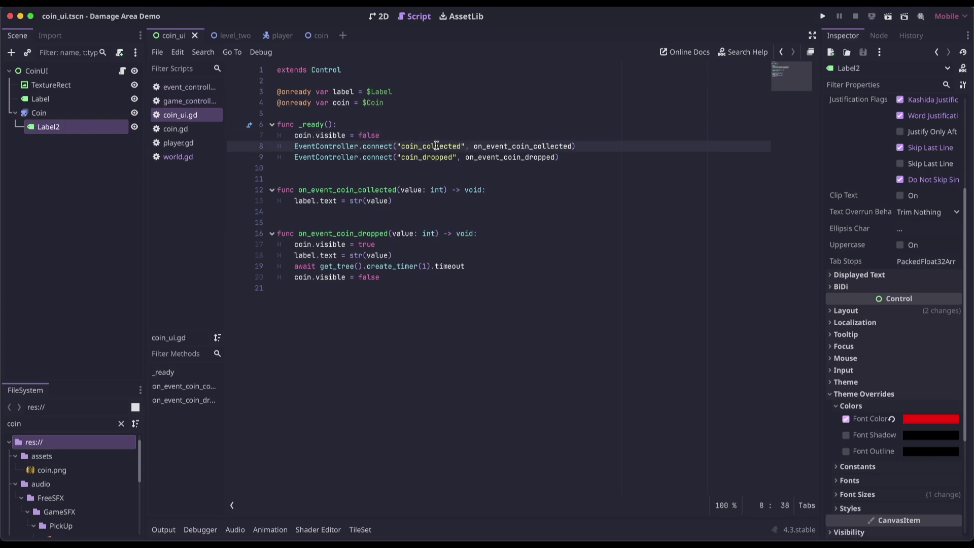
click(428, 157)
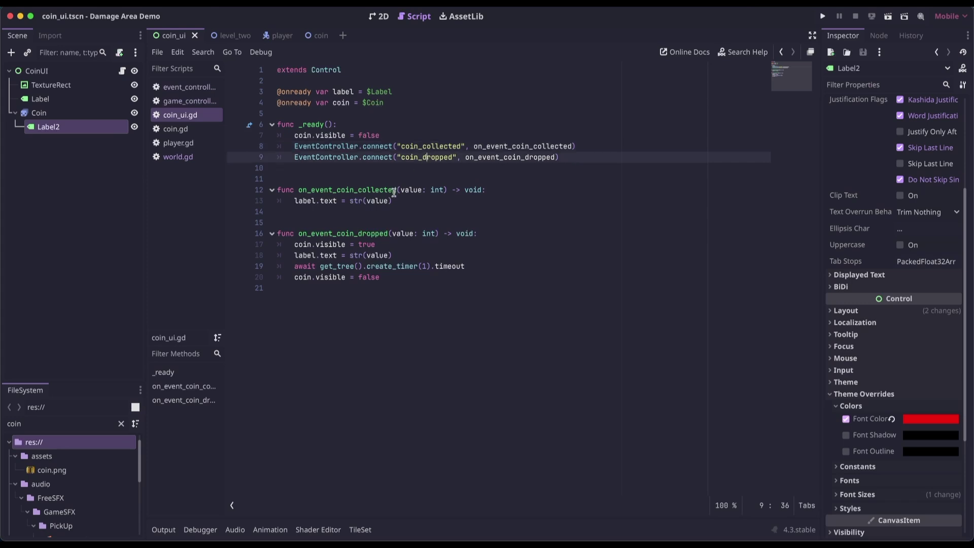
click(394, 200)
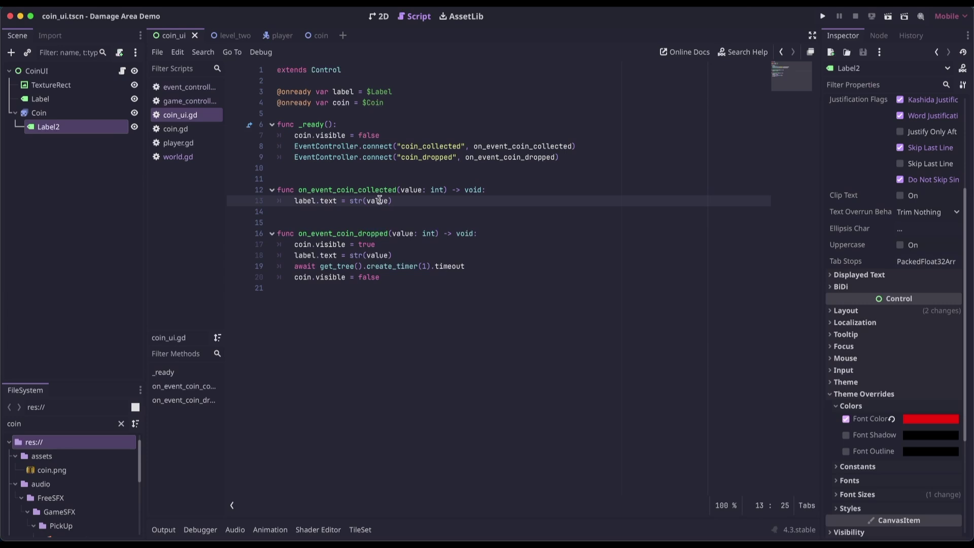
click(188, 101)
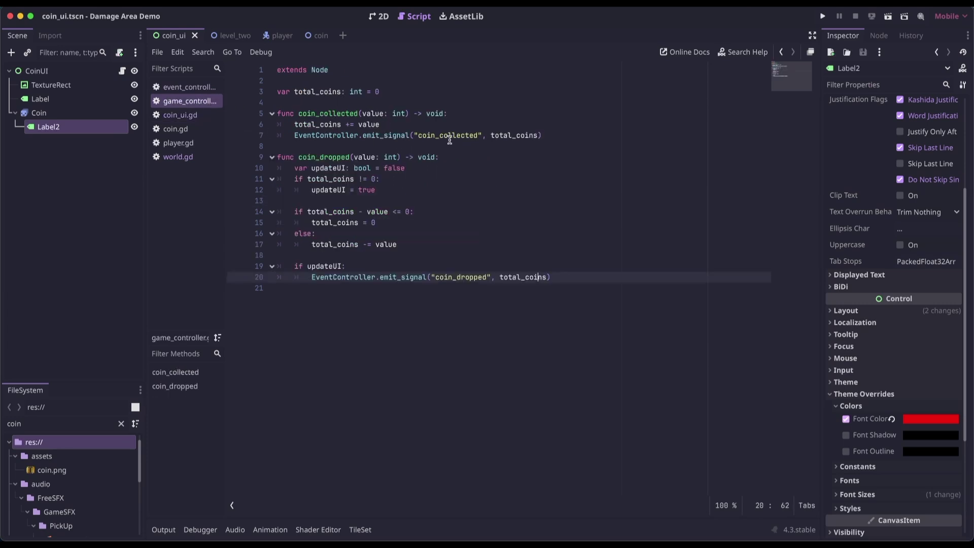
click(529, 136)
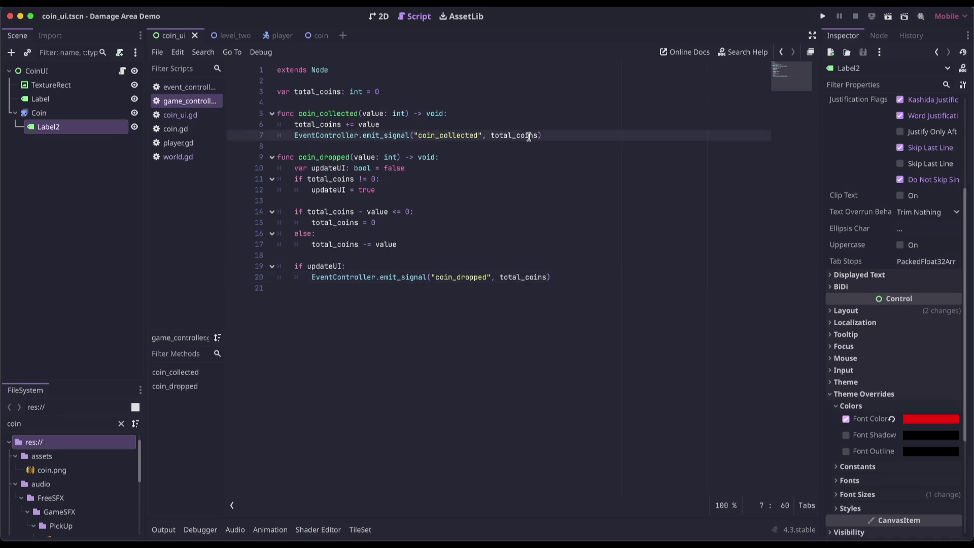
Highlight total_coins uses, review the coin-drop show and label lines, then select level_two's TileMapLayer
click(180, 114)
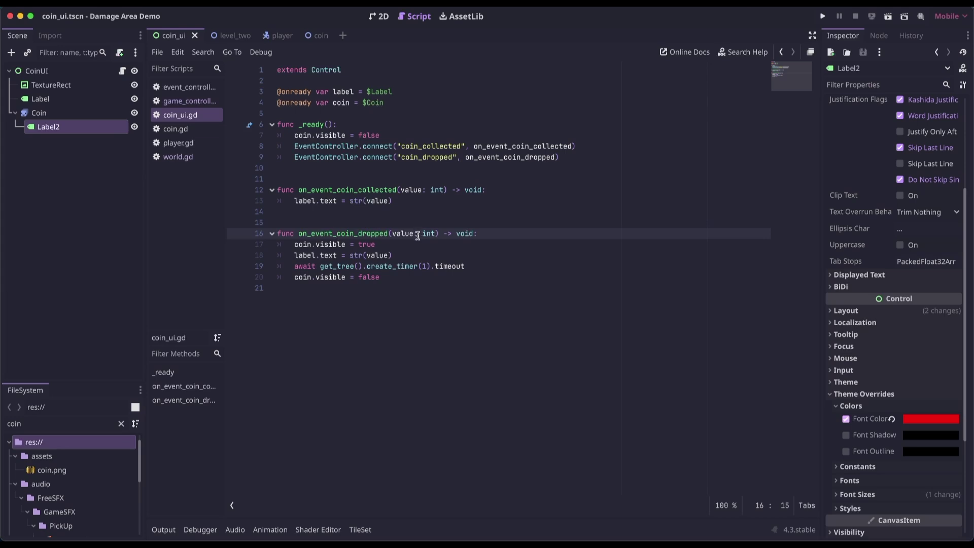
click(208, 101)
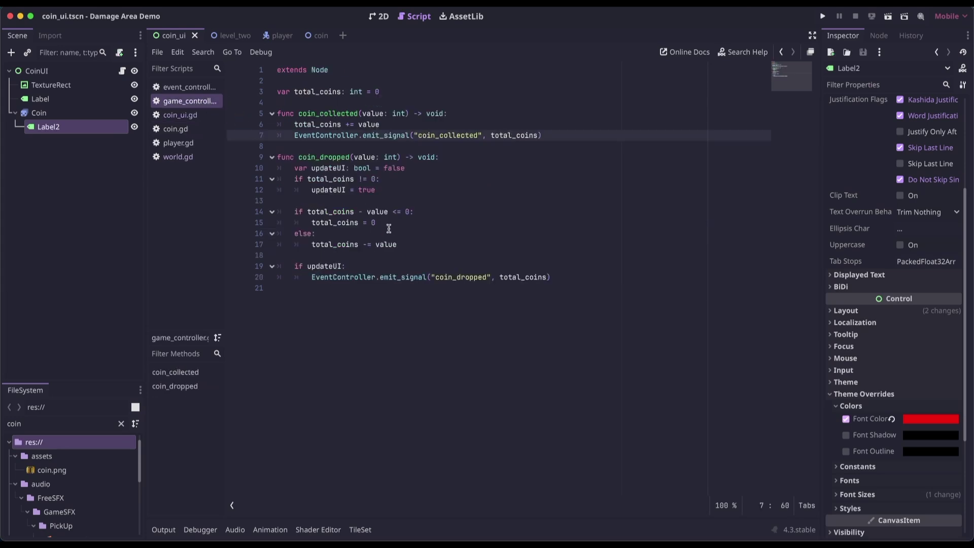
double_click(535, 278)
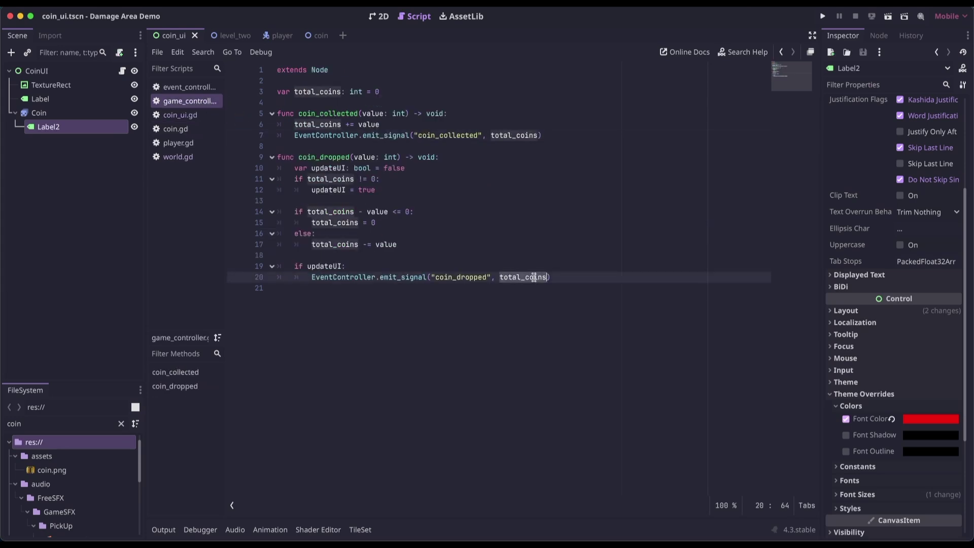
key(alt+Left)
click(400, 246)
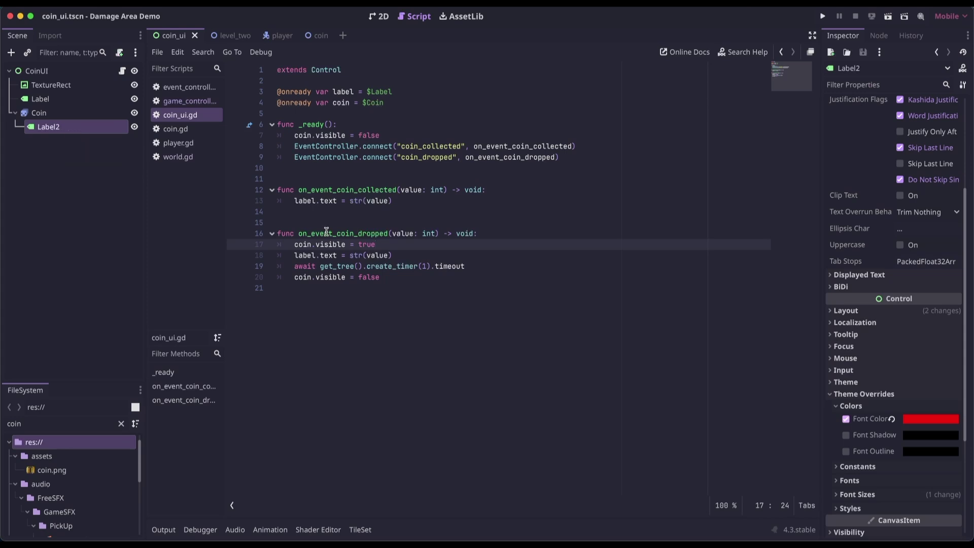
click(384, 255)
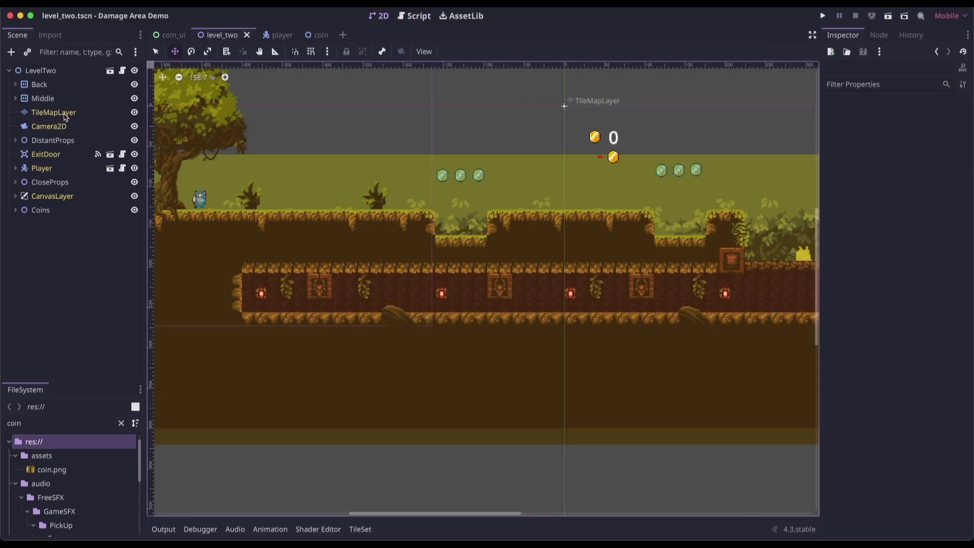
click(62, 115)
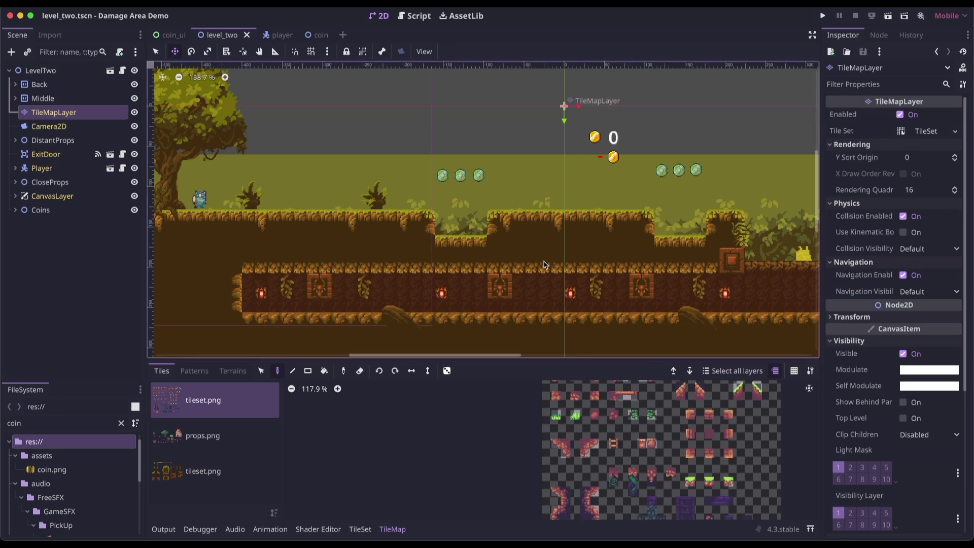
Add a TileMapLayer named DamageArea under LevelTwo, below TileMapLayer, with a new TileSet
click(47, 72)
key(ctrl+a)
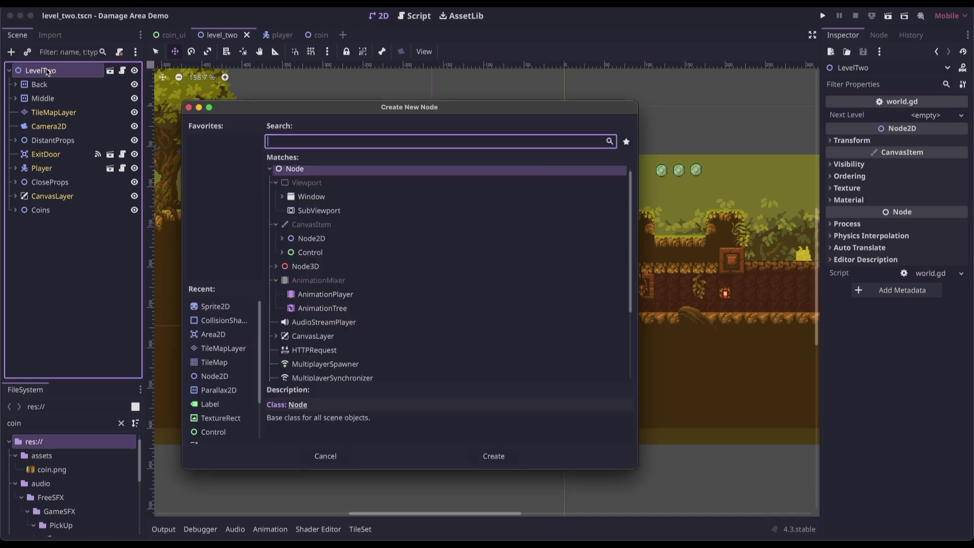
text(tilemap)
key(Down)
key(Return)
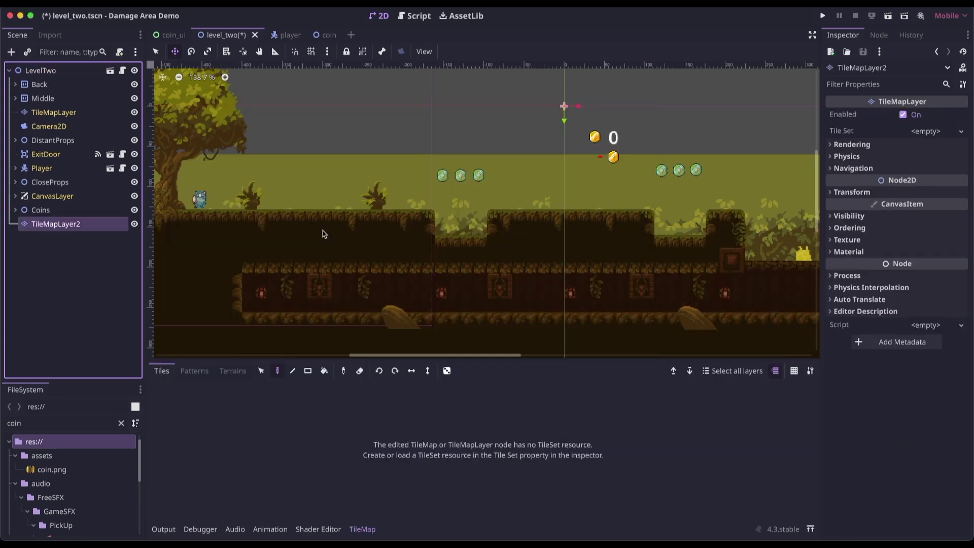
double_click(57, 225)
text(DamageARea)
key(Return)
drag(57, 224, 51, 121)
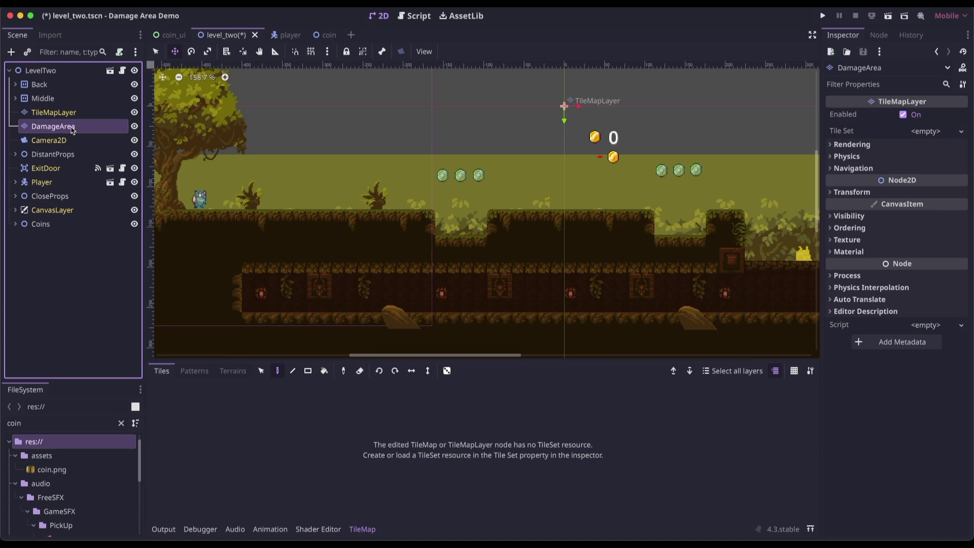
click(936, 131)
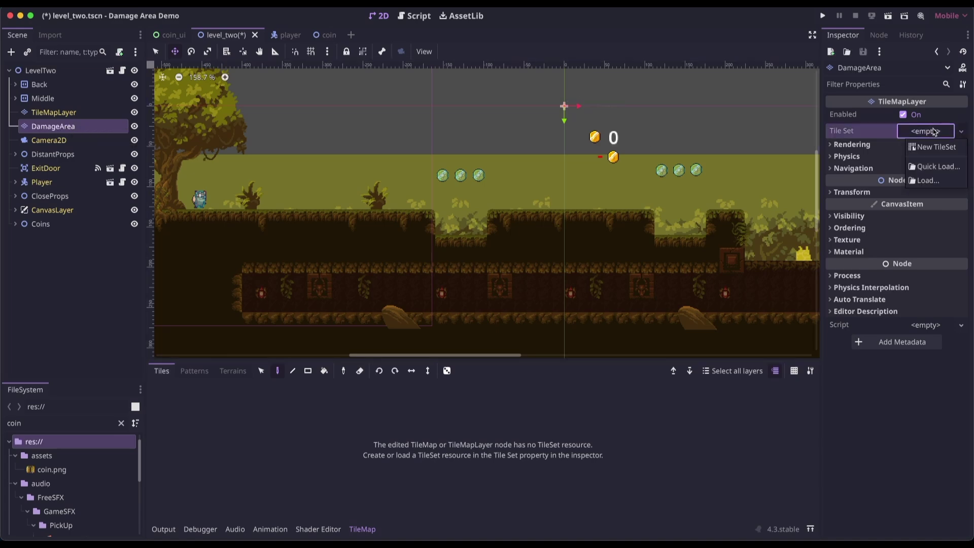
click(934, 147)
Add the environment tileset.png as the TileSet's atlas source and auto-create its tiles
click(934, 131)
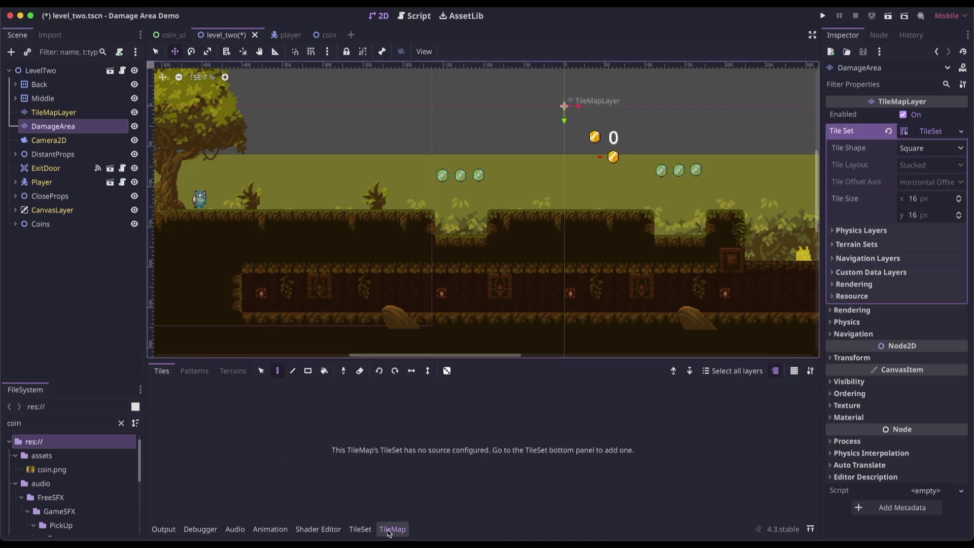
click(360, 529)
click(62, 424)
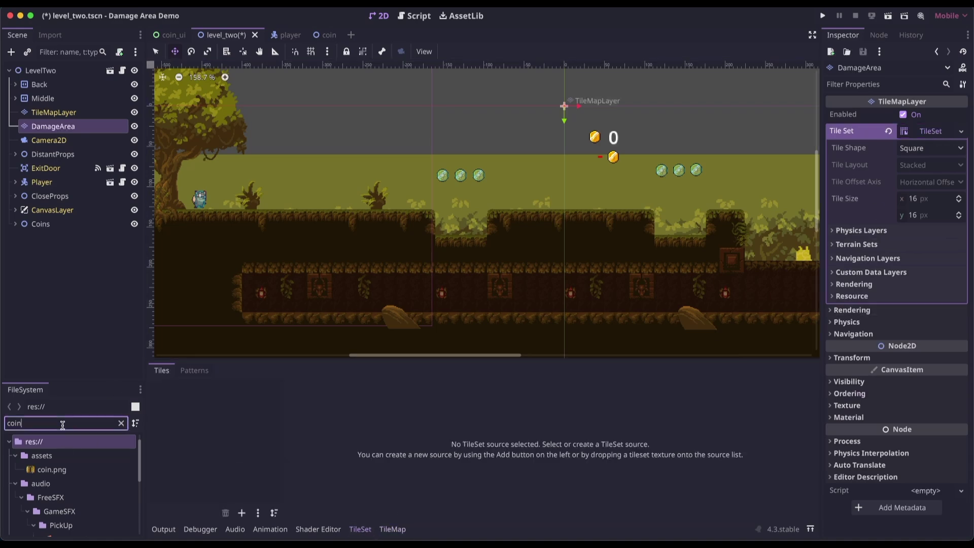
key(BackSpace)
key(BackSpace)
key(BackSpace)
key(BackSpace)
text(tileset)
scroll(76, 502, down, 5)
click(97, 515)
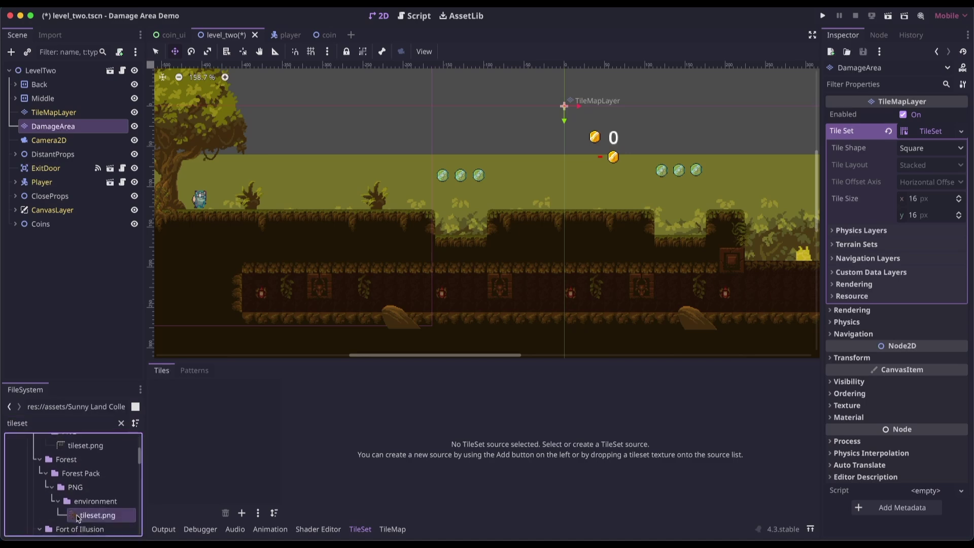
drag(79, 518, 208, 436)
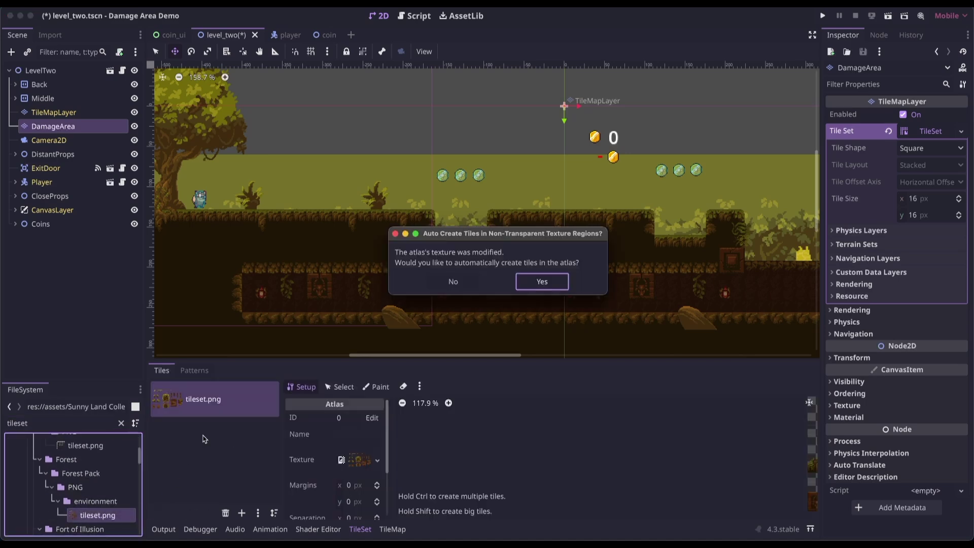
click(538, 284)
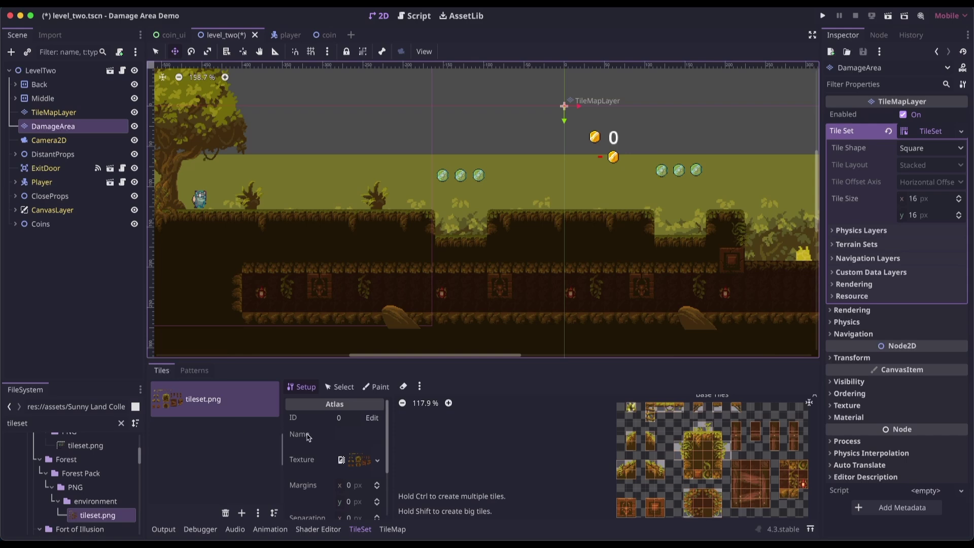
Add one physics layer to the DamageArea TileSet
scroll(613, 453, up, 5)
scroll(619, 474, up, 4)
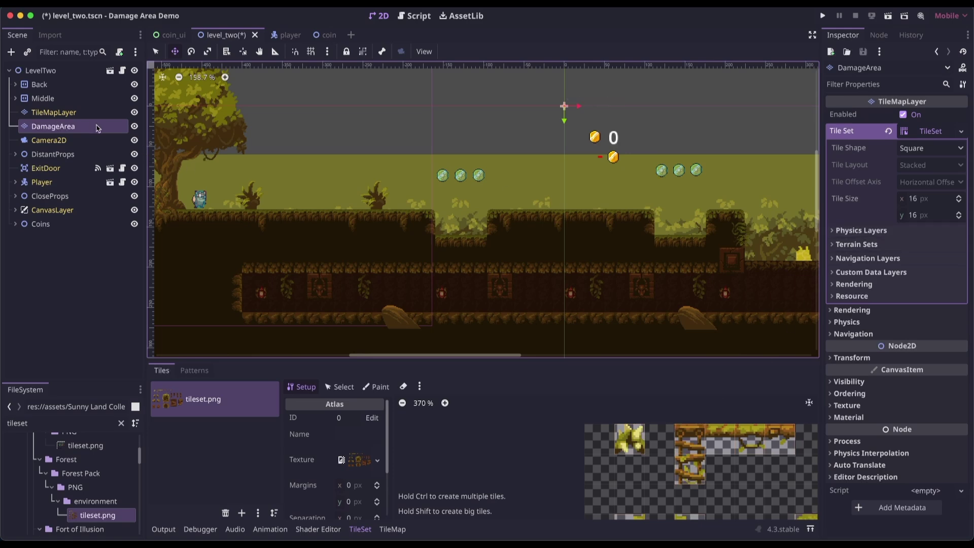
click(874, 231)
click(902, 248)
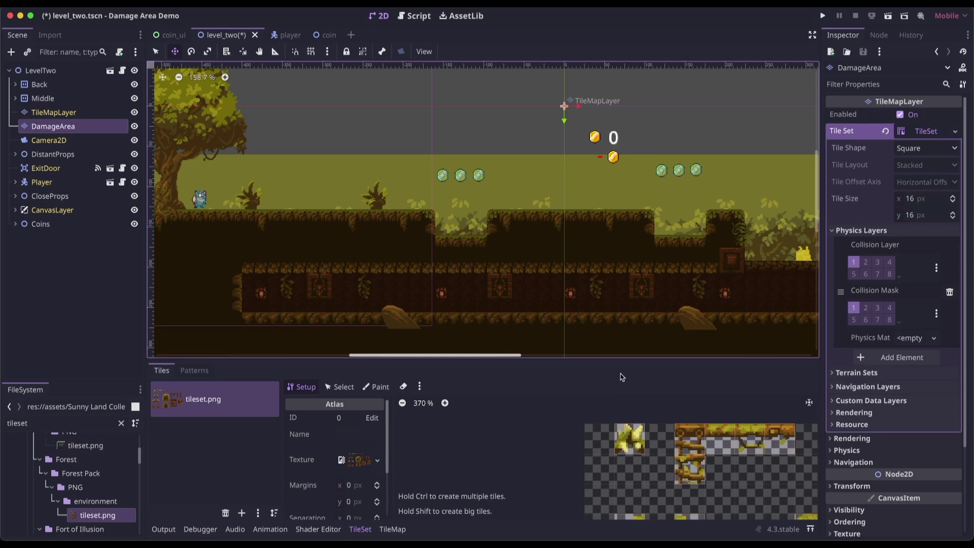
Put the tileset's physics layer on collision layer 3 only, with no mask
click(878, 262)
click(854, 262)
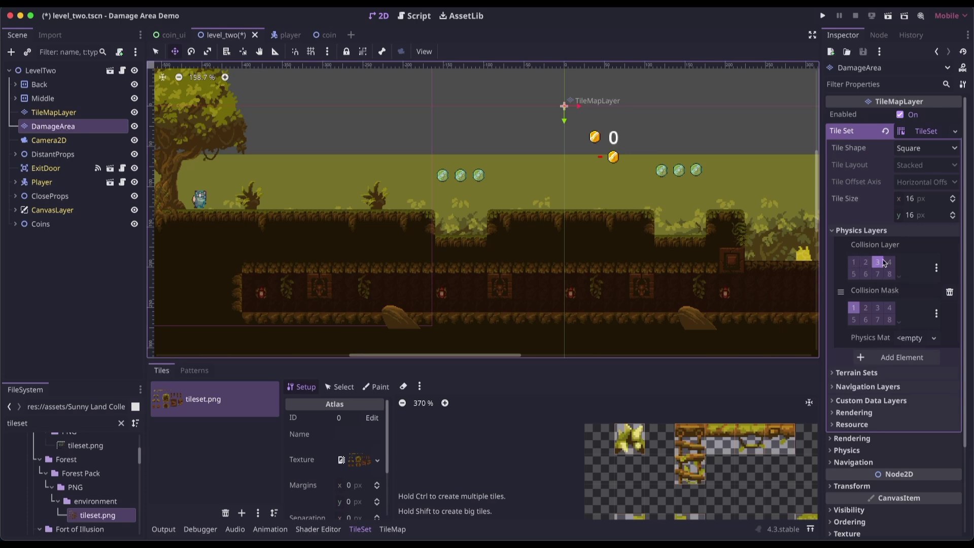
click(853, 308)
Give atlas tile (1, 0) a full-tile collision shape on Physics Layer 0
drag(404, 362, 400, 312)
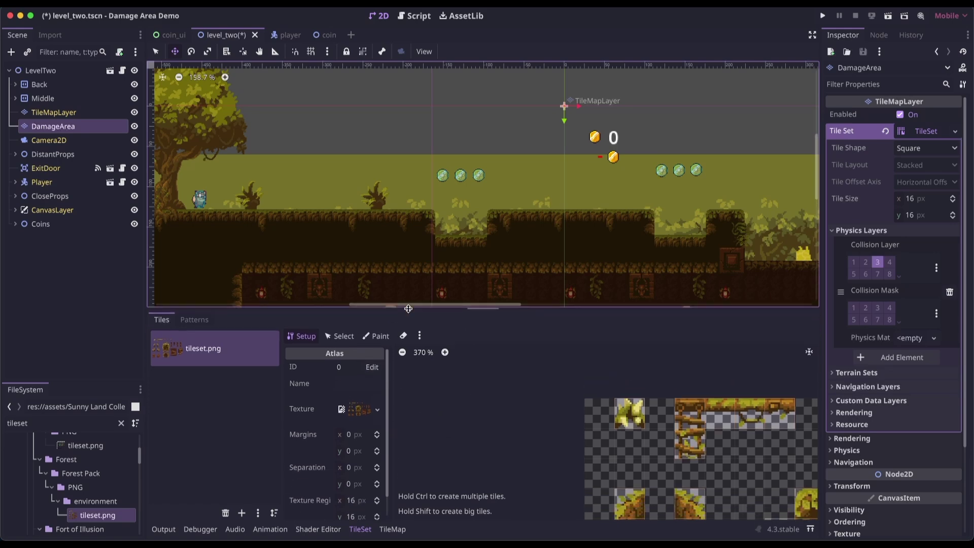
click(340, 336)
click(627, 410)
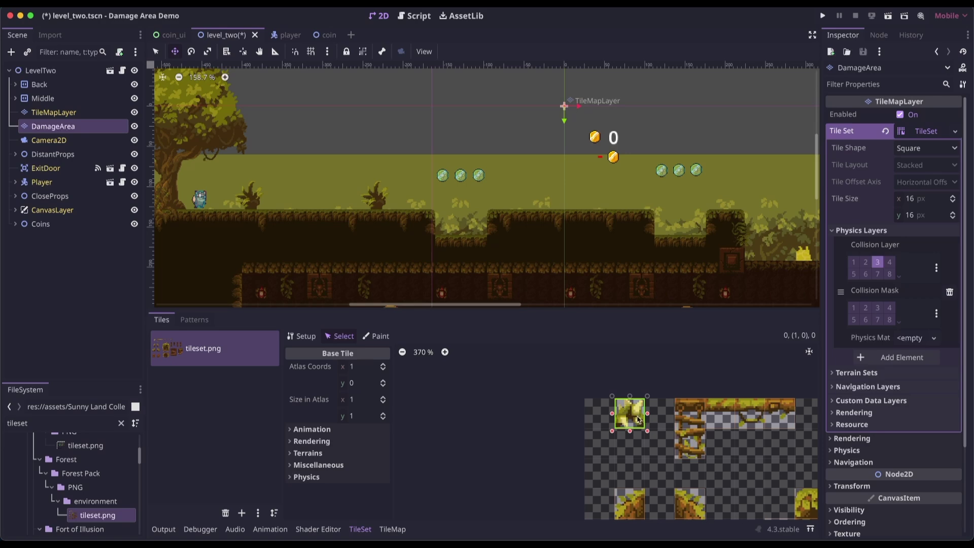
click(297, 479)
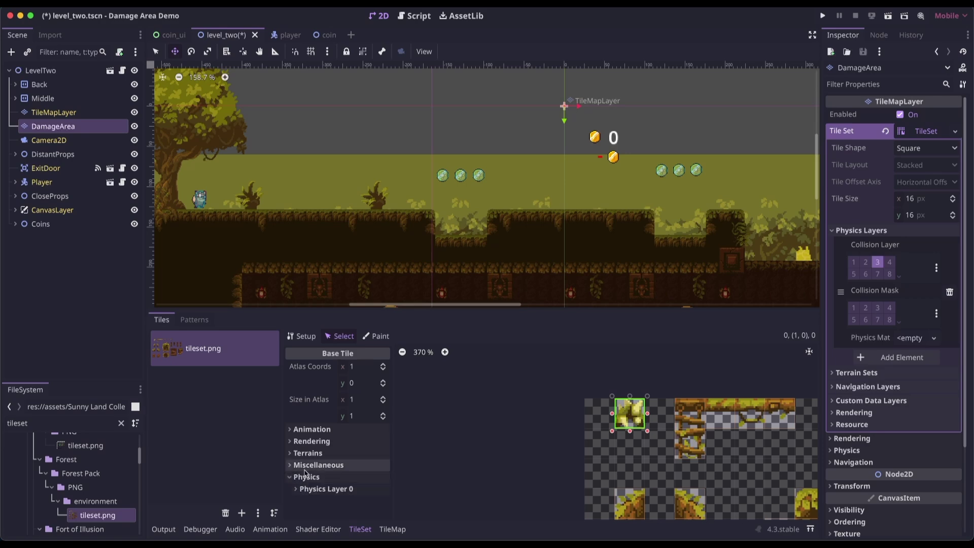
click(311, 490)
scroll(312, 487, down, 4)
scroll(311, 487, down, 2)
key(f)
click(373, 409)
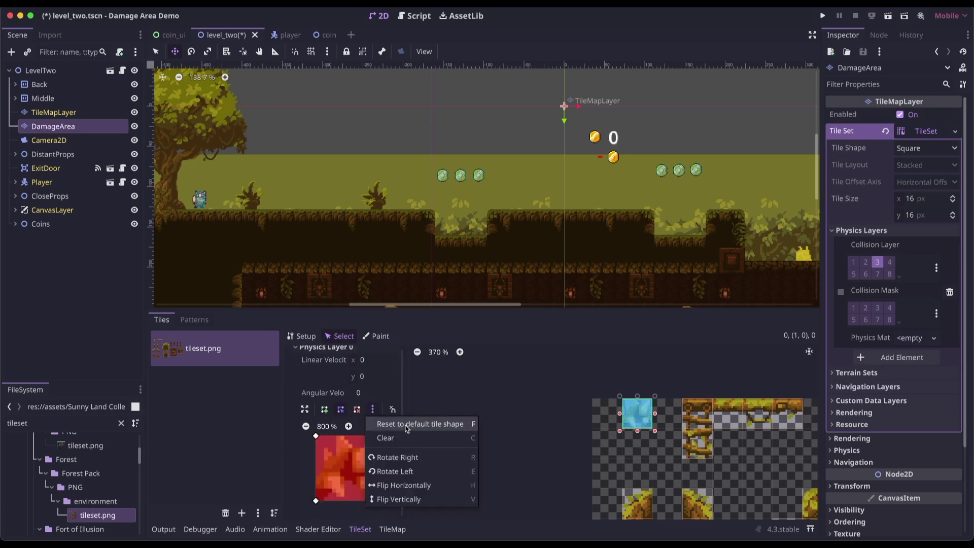
click(307, 468)
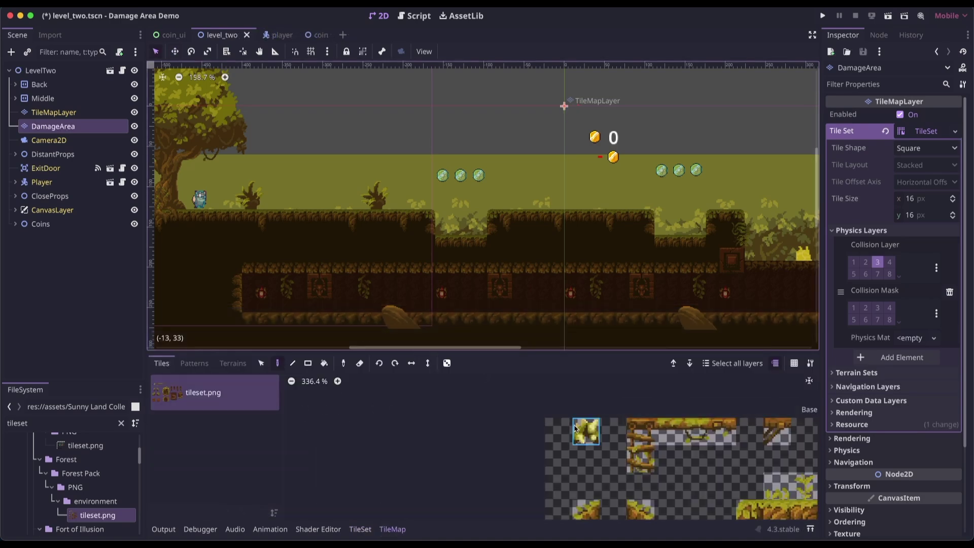
Paint the thorn tile across the left dip in the ground
click(583, 431)
click(443, 227)
drag(453, 233, 484, 230)
Paint thorn tiles across the right ground dip, then move to the player scene
drag(660, 230, 698, 230)
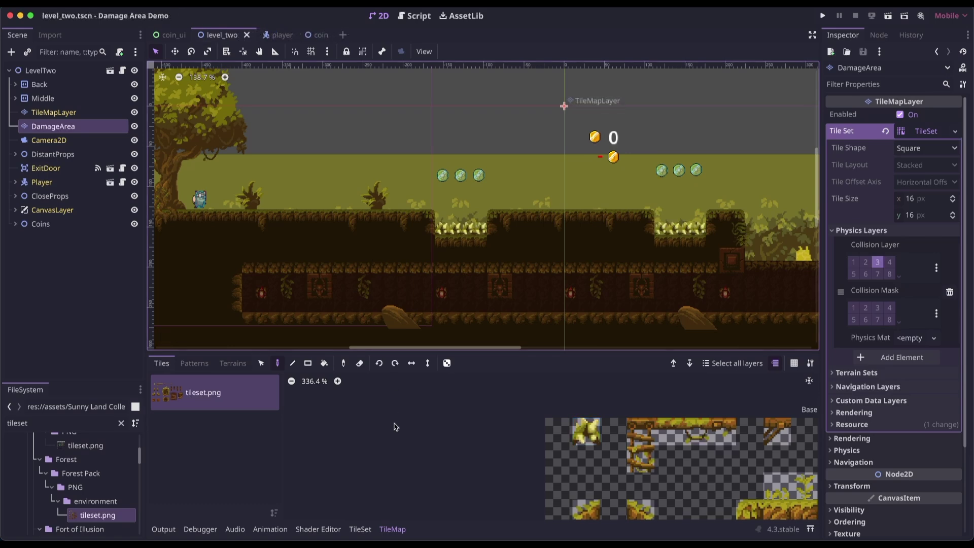
click(285, 37)
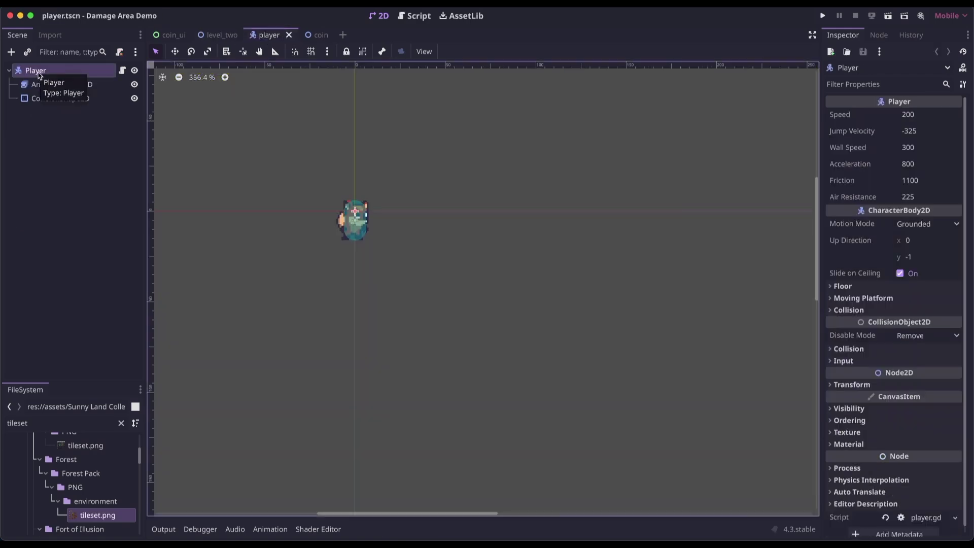
key(ctrl+a)
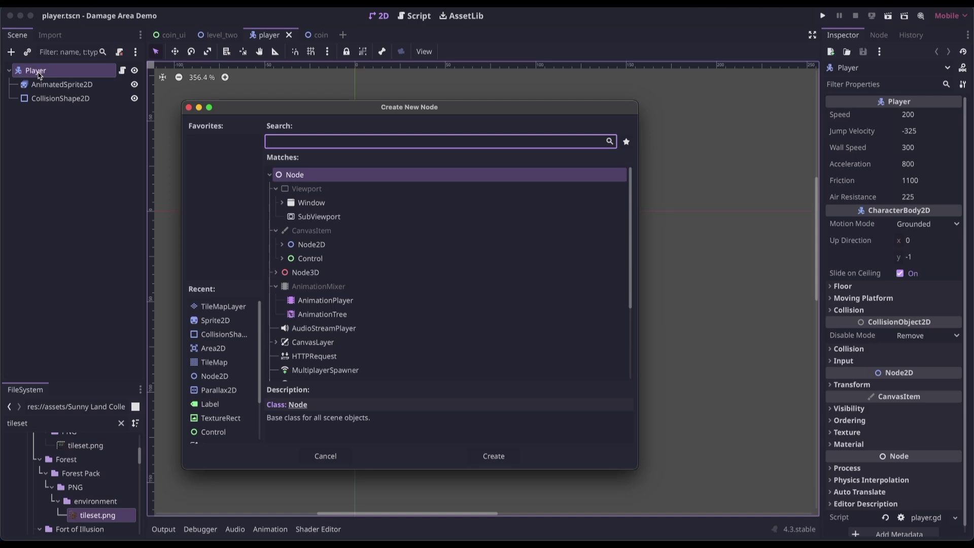
Add an Area2D holding a CollisionShape2D under Player and rename the area HitBox
text(area)
double_click(327, 231)
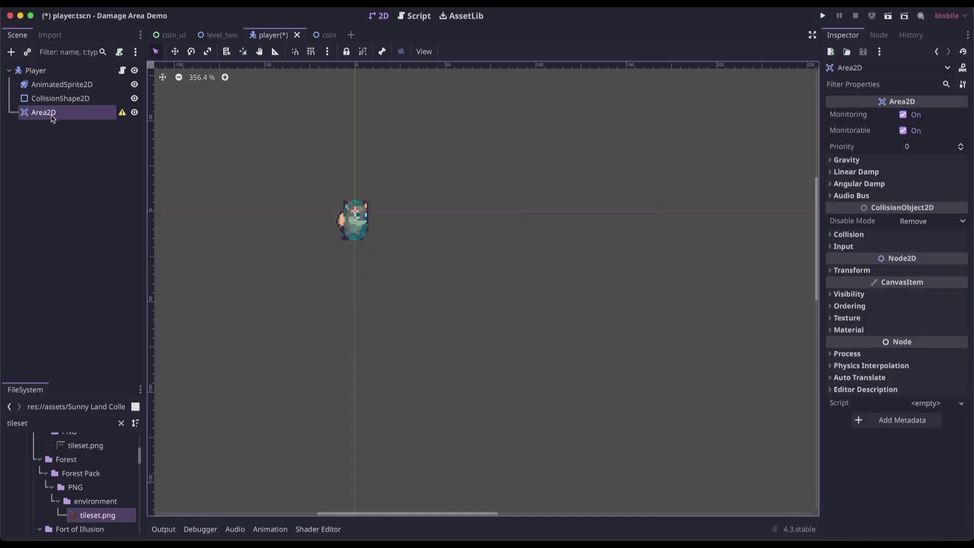
key(ctrl+a)
text(coll)
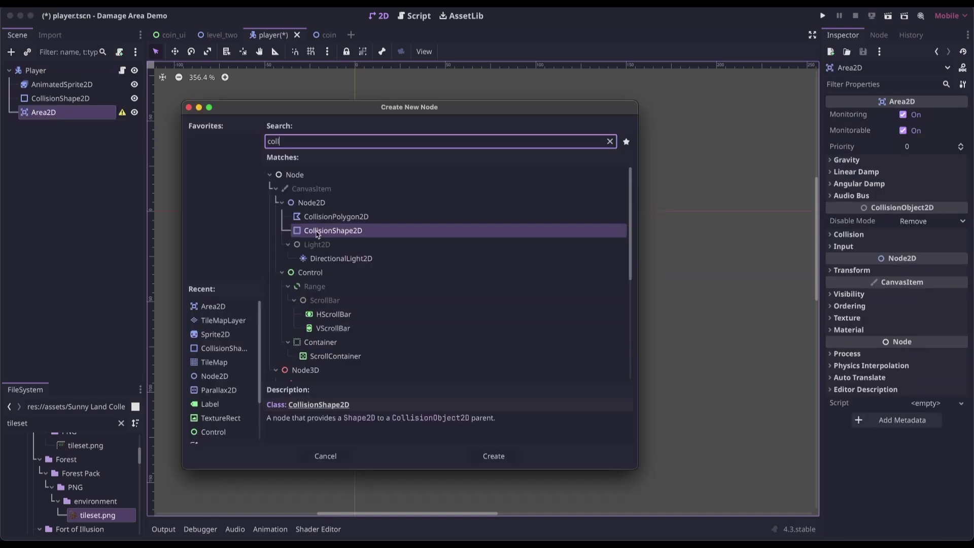
key(Return)
double_click(47, 112)
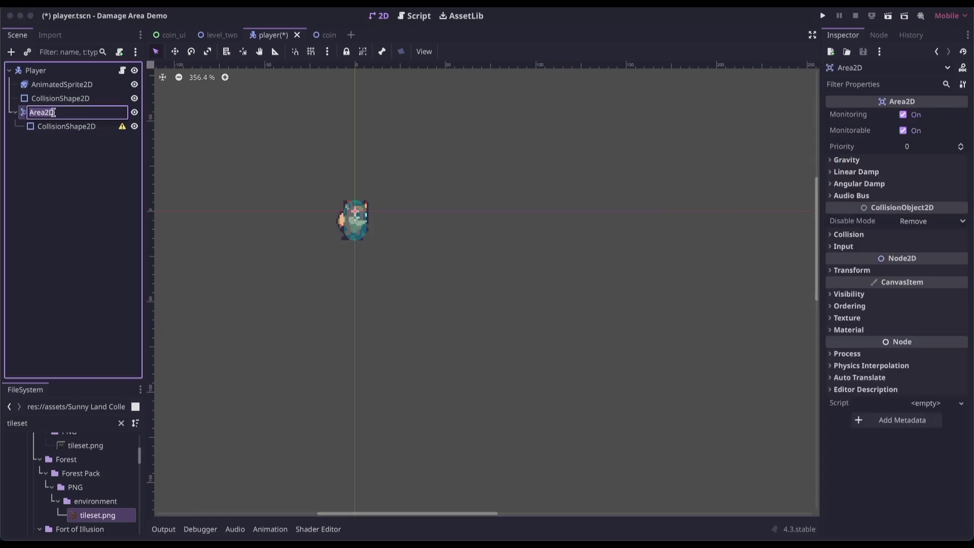
text(HitBox)
click(61, 127)
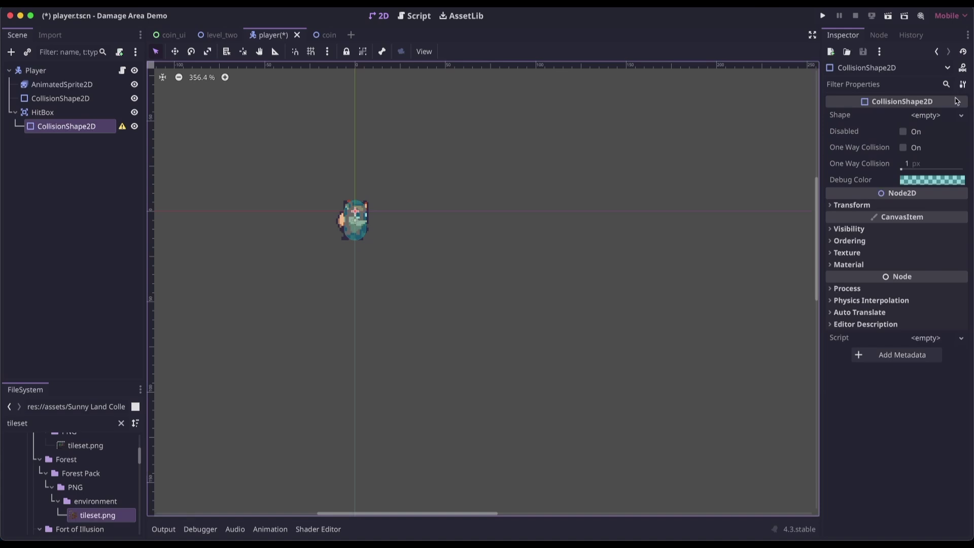
Give HitBox's collision a new CapsuleShape2D with pink debug colour fb00566b
click(938, 116)
click(892, 200)
scroll(735, 202, up, 2)
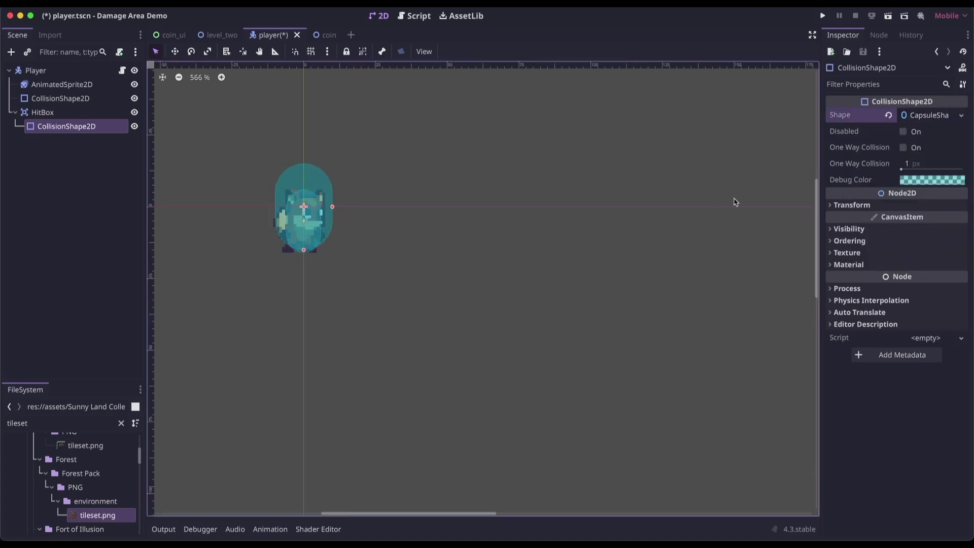
click(930, 180)
drag(921, 252, 951, 275)
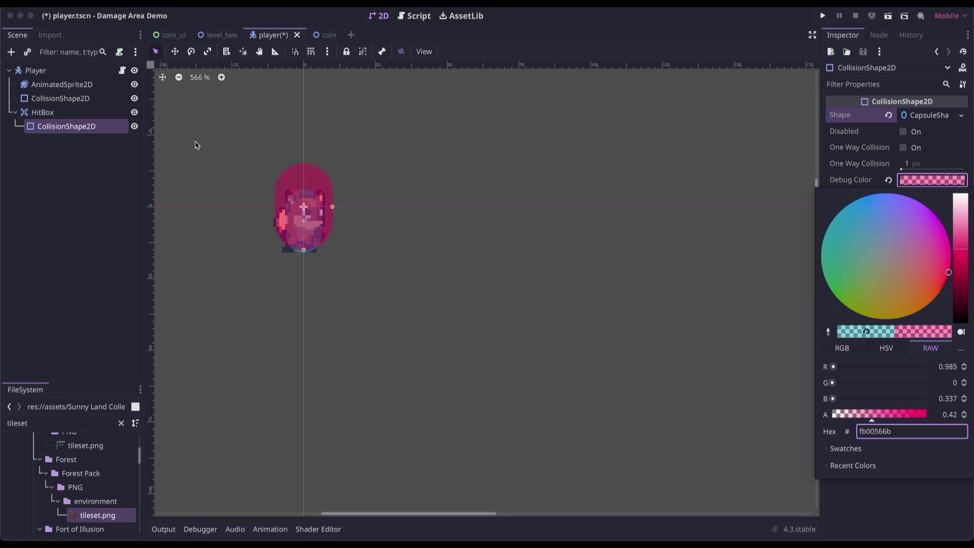
click(330, 199)
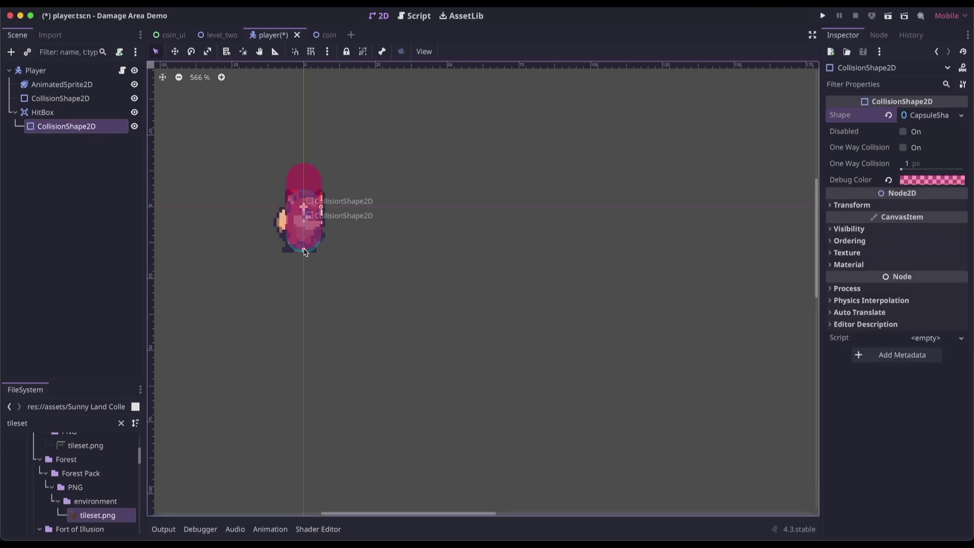
scroll(246, 261, up, 1)
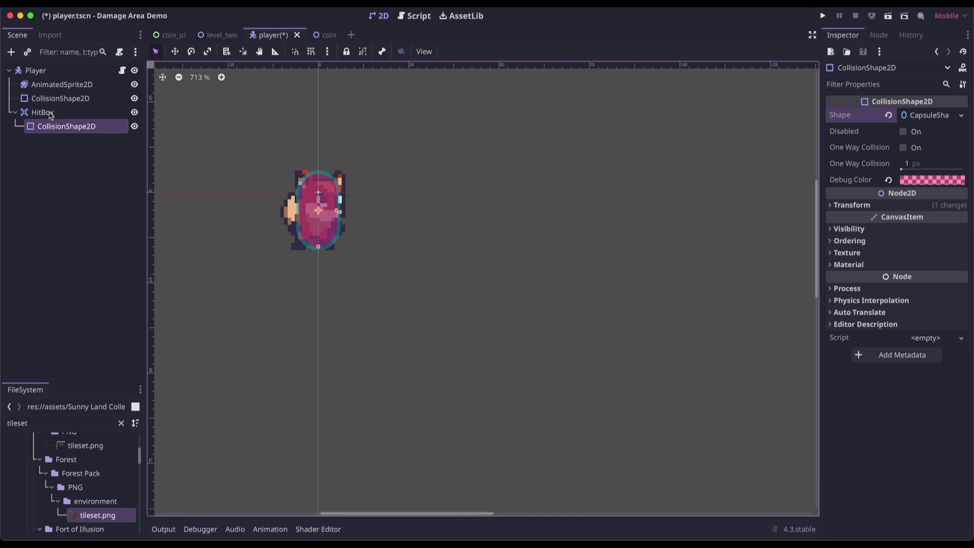
click(50, 114)
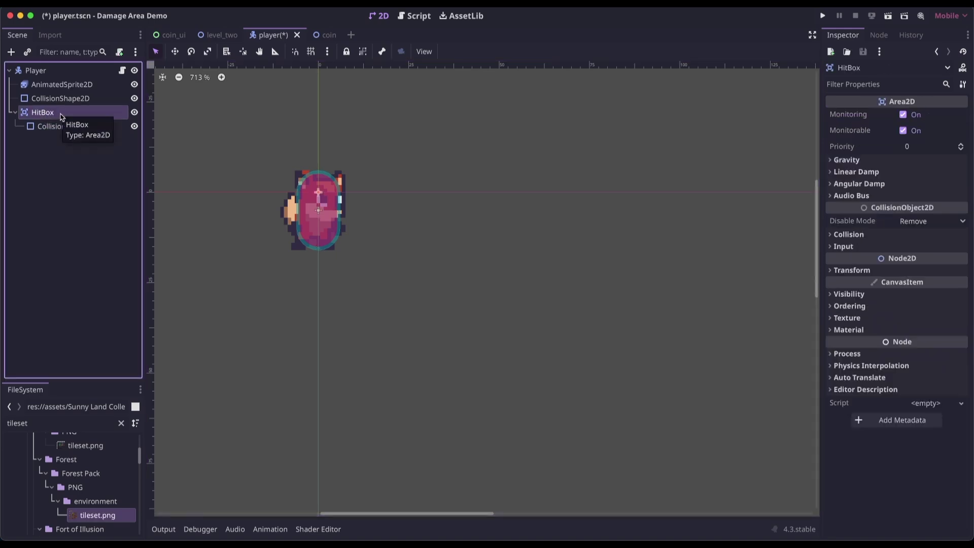
click(837, 233)
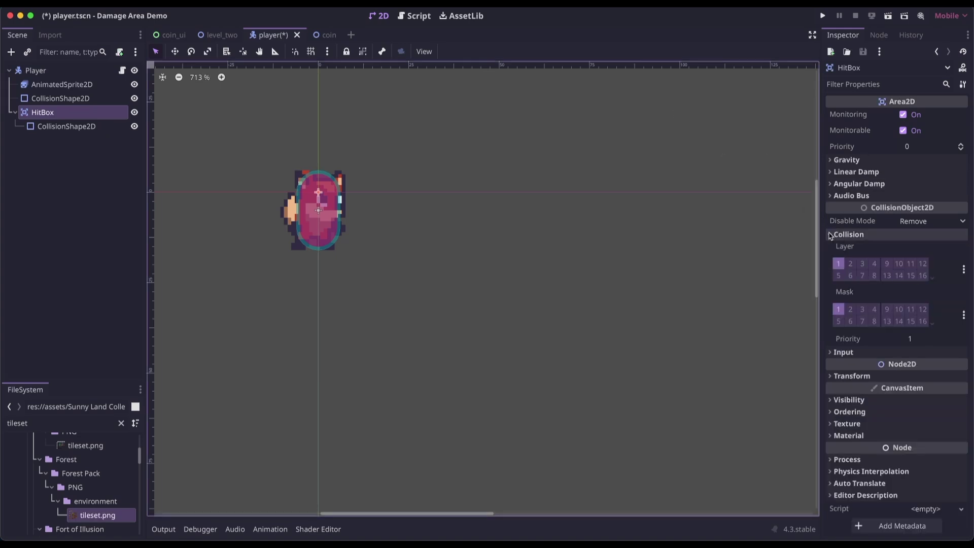
Set HitBox's collision mask to layer 3 only and save player.tscn
click(862, 309)
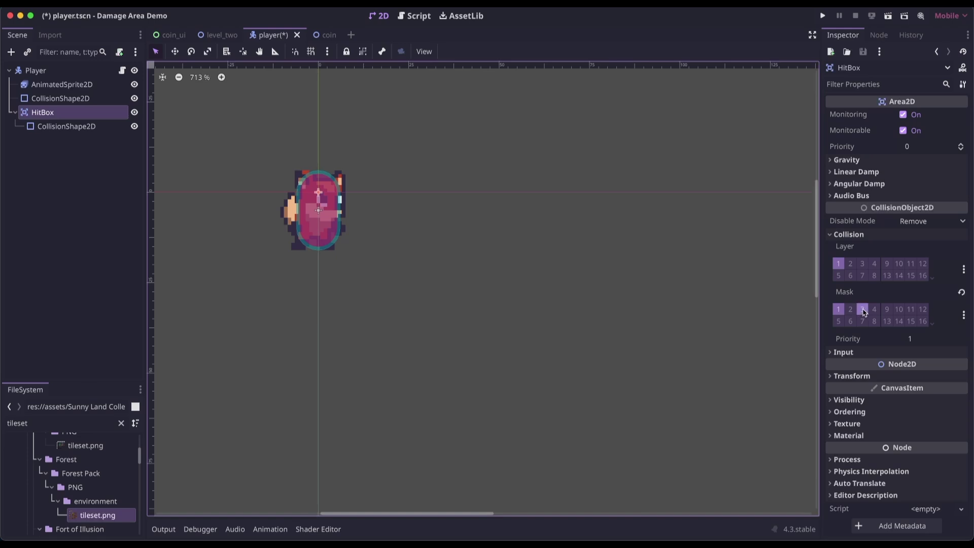
click(839, 310)
key(super+b)
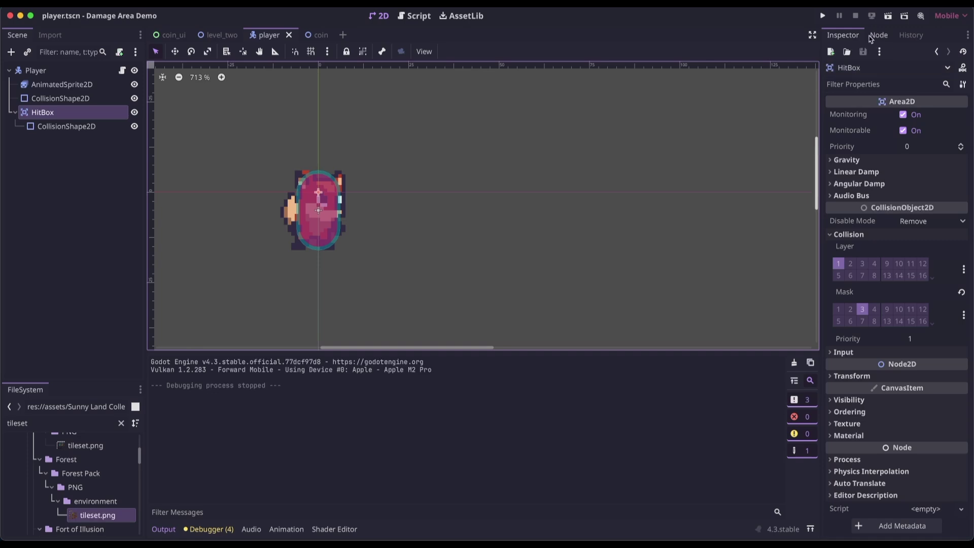
Connect HitBox's body_entered to _on_hit_box_body_entered calling GameController.coin_dropped(1), and save player.gd
click(882, 35)
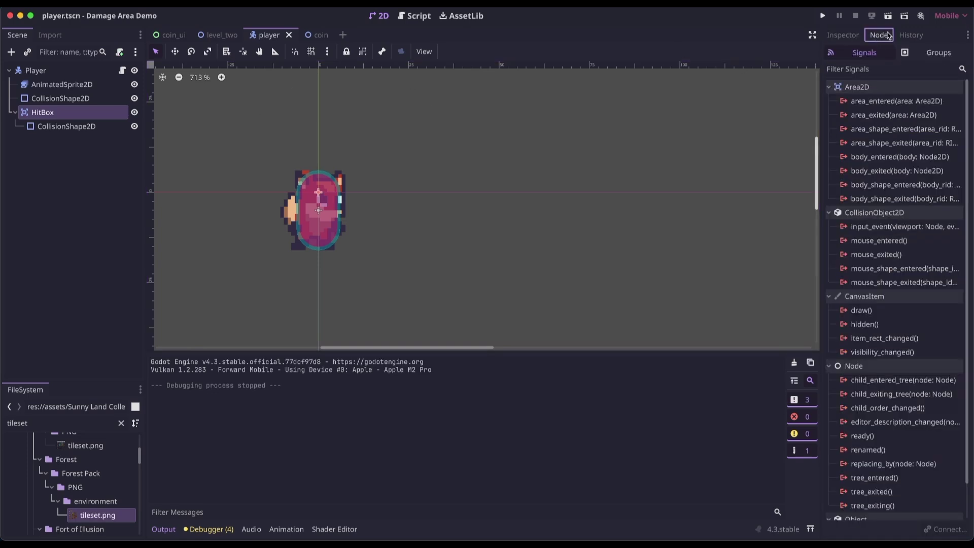
double_click(880, 157)
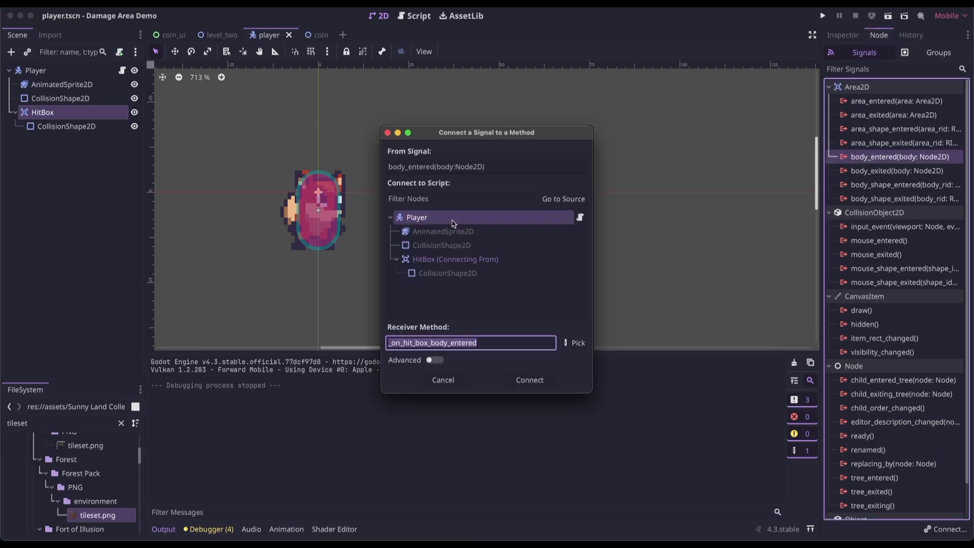
click(532, 381)
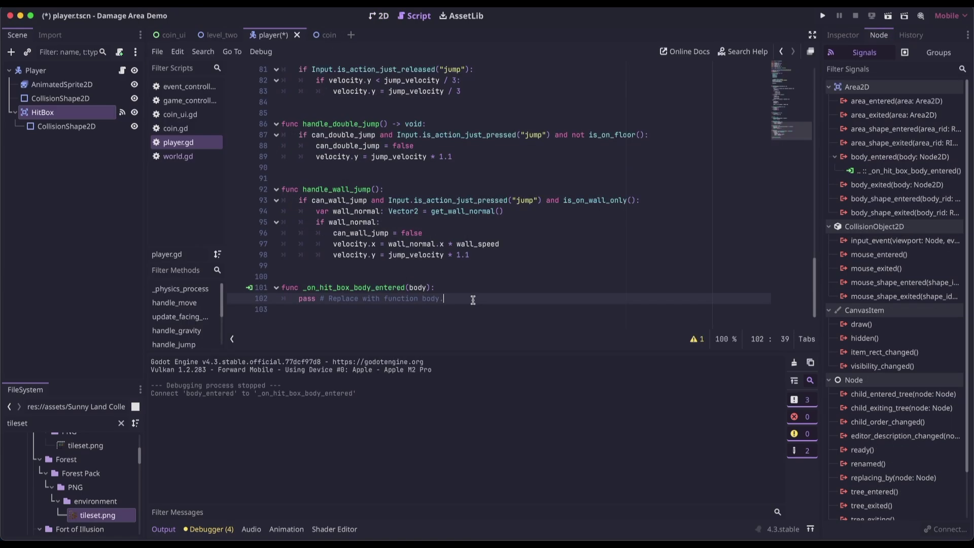
key(super+shift+Left)
text(GameController.coin)
key(Down)
key(Return)
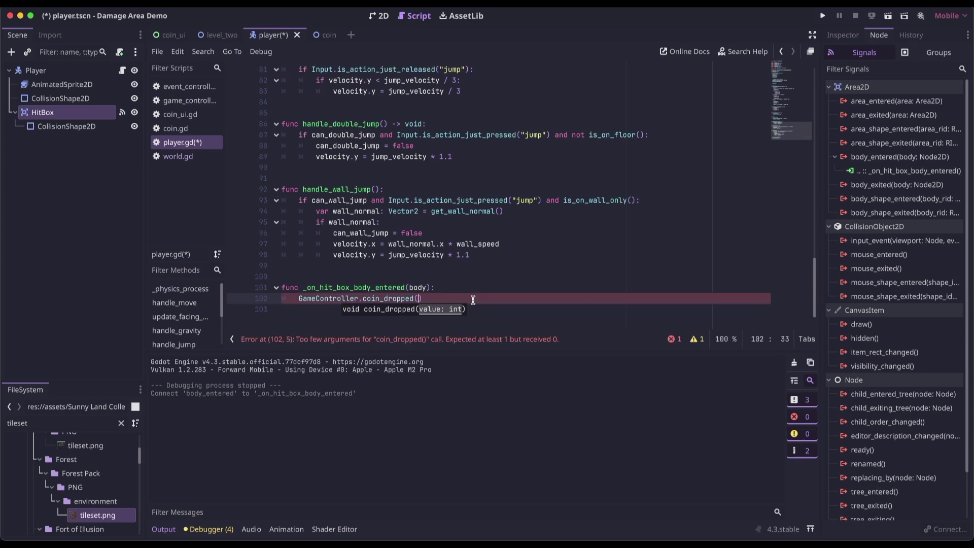
key(super+s)
Return to the level_two scene and run the game to test it
click(299, 101)
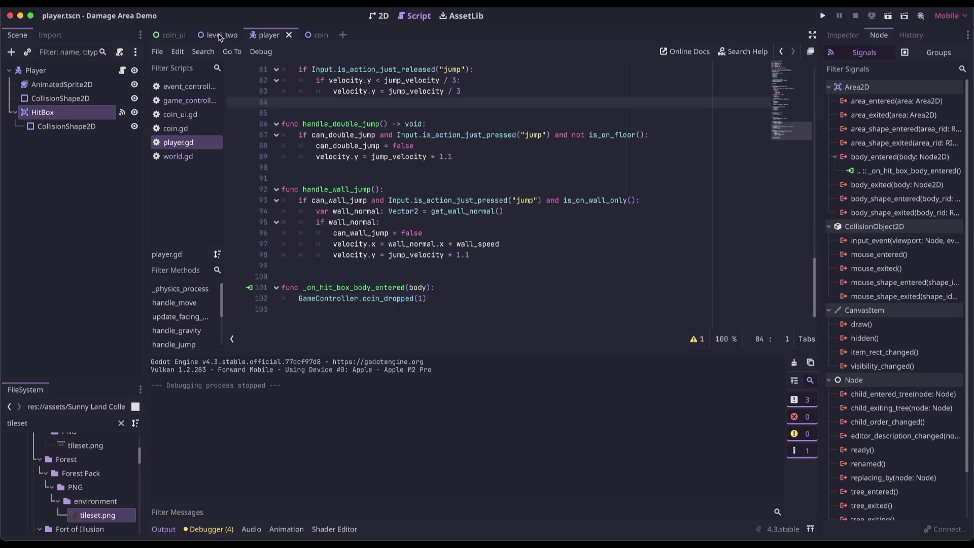
click(219, 35)
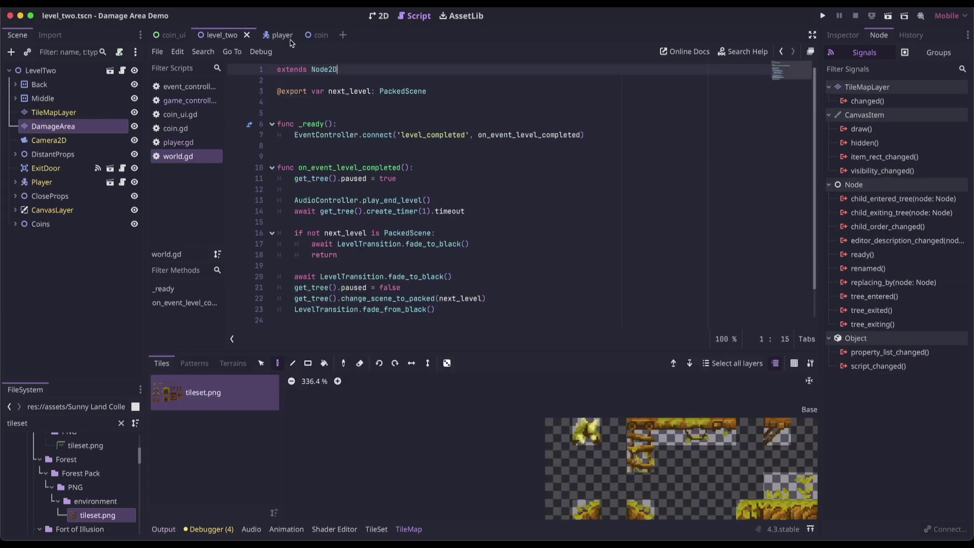
click(888, 16)
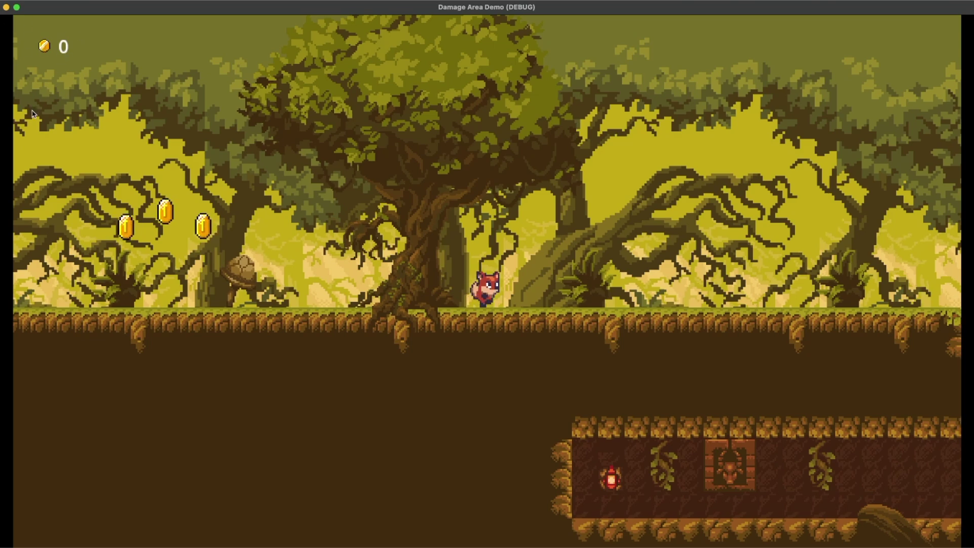
Jump the fox over the spike pit for three coins, then drop it into the spikes to lose one
key(Right)
key(Right)
key(Right)
key(space)
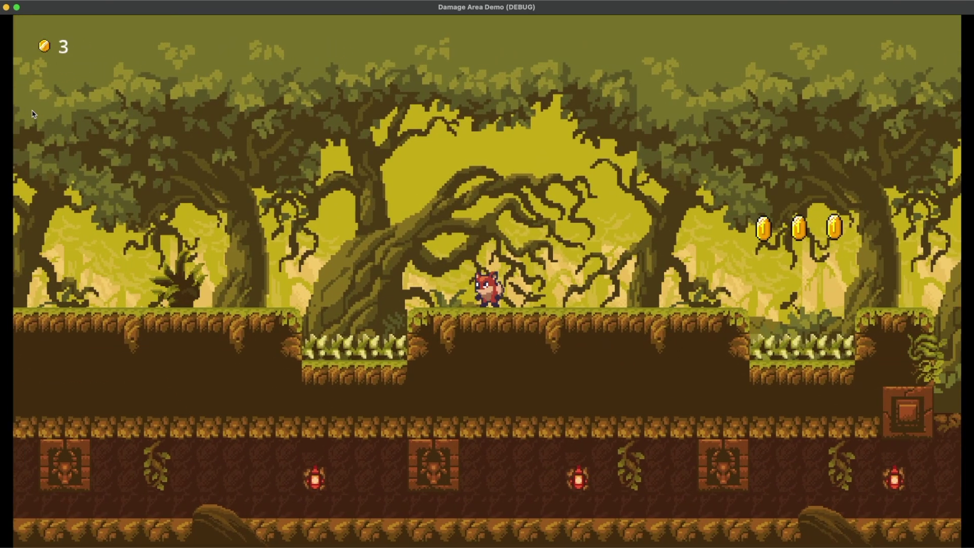
key(Left)
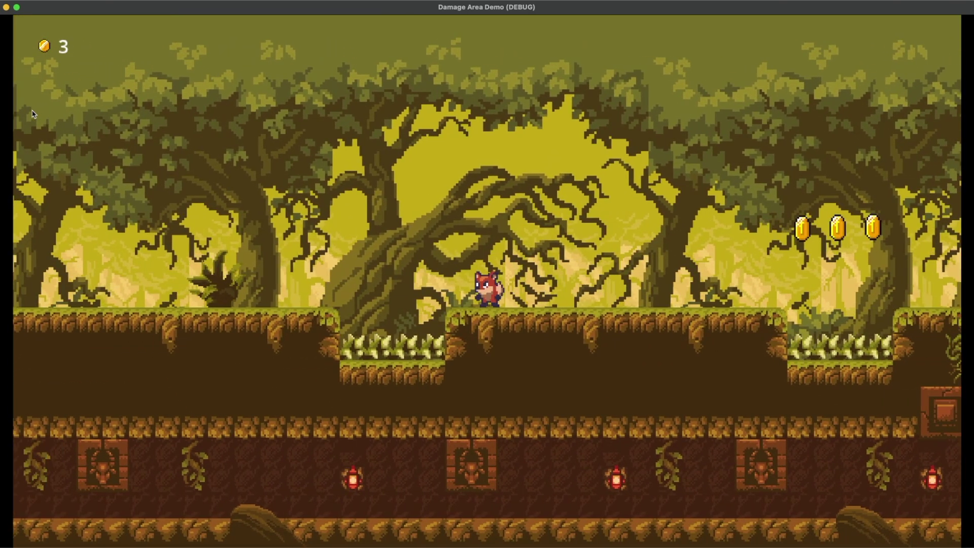
key(Left)
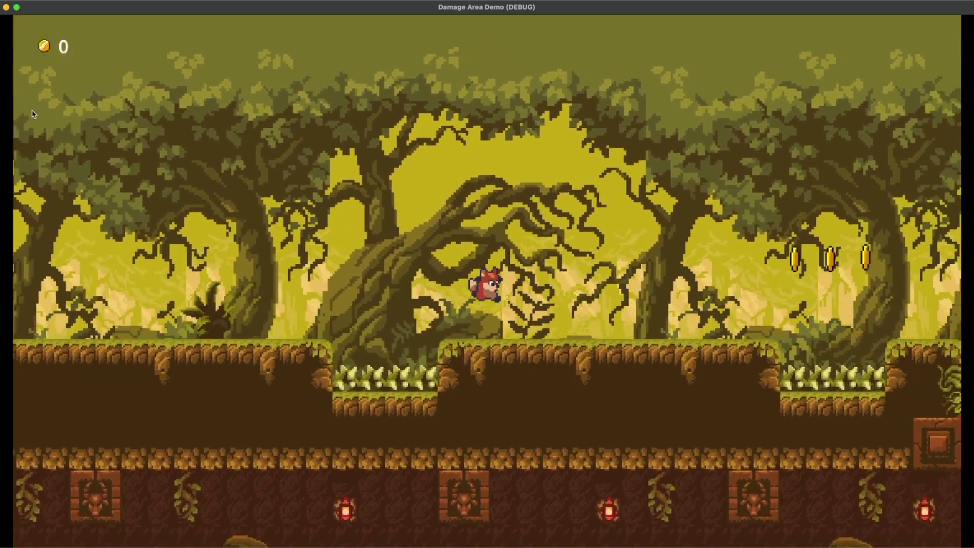
Run the fox out of the pit and jump left to collect three more coins
key(Left)
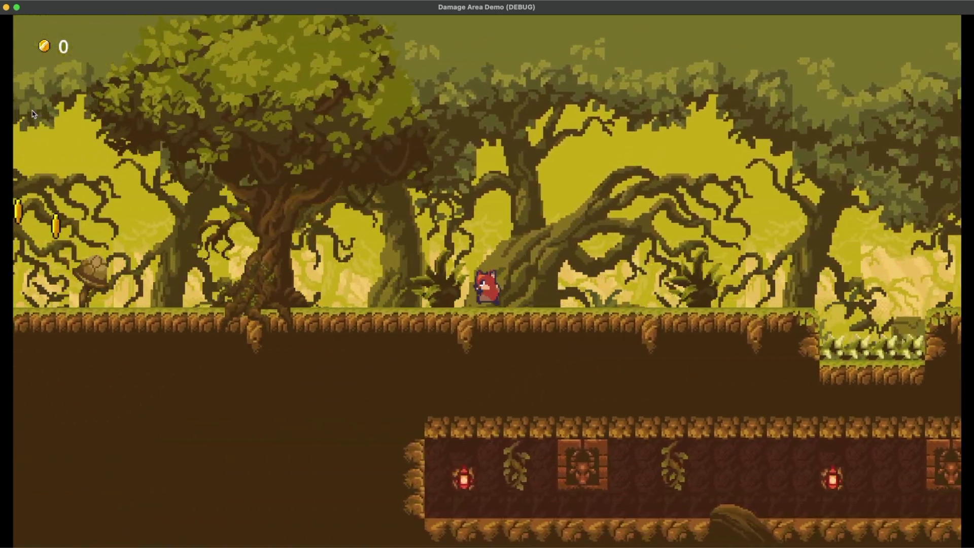
key(space)
key(Right)
key(space)
Run into a spike pit, jump out collecting three more coins, and land in the spikes again
key(Right)
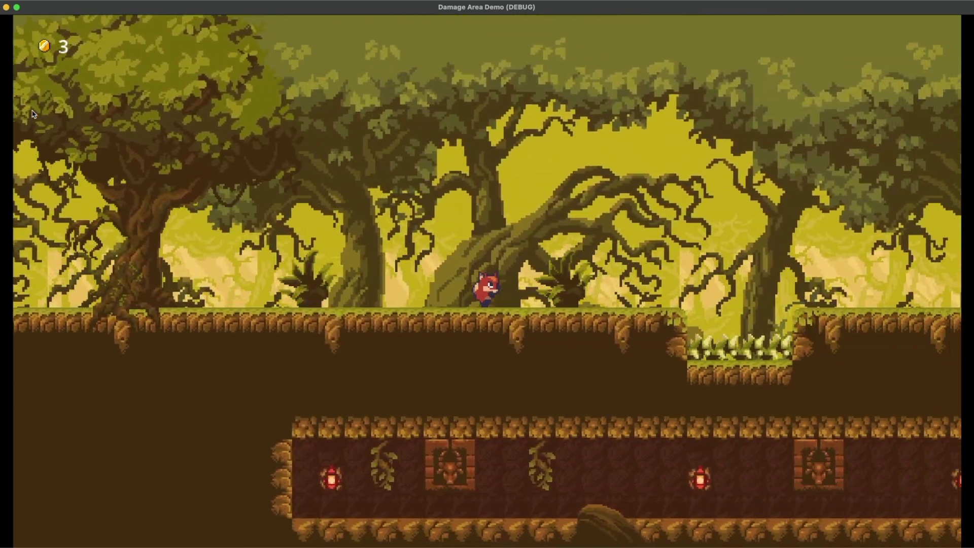
key(space)
key(Right)
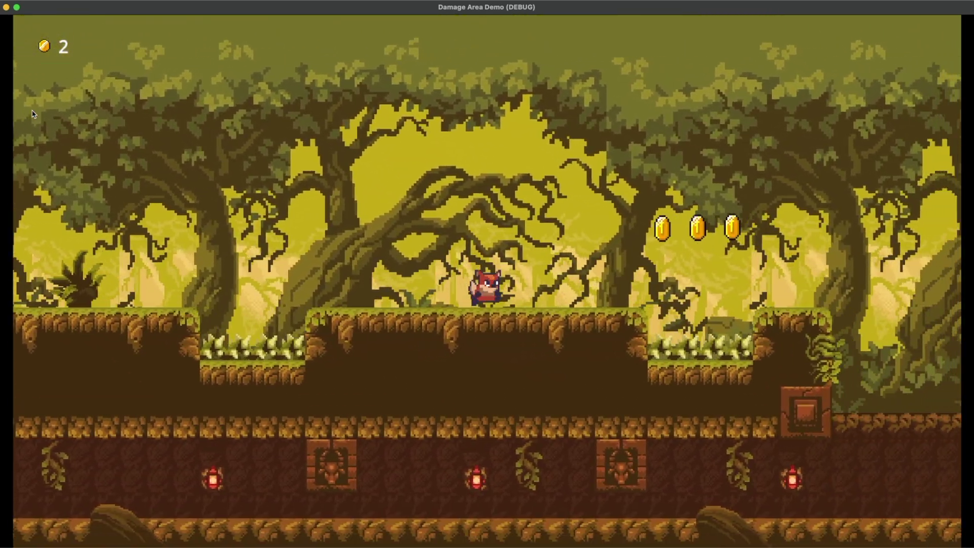
key(space)
key(Left)
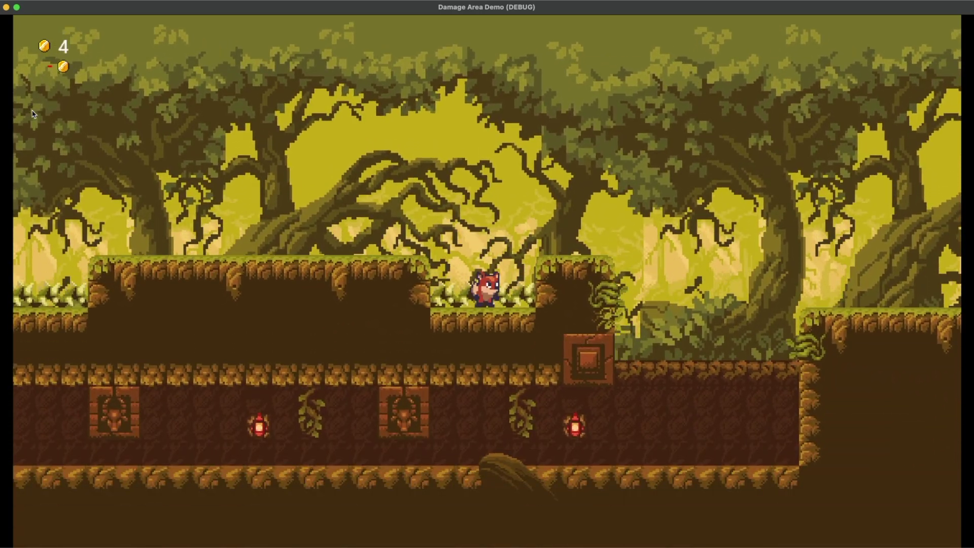